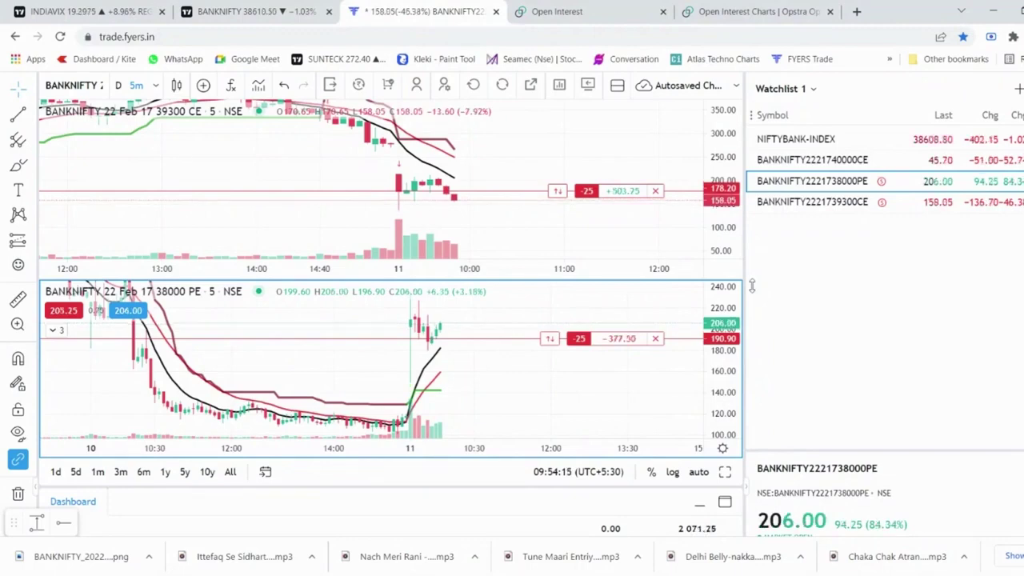
Check the Nifty Bank charts in TradingView and return to the 39300 CE and 38000 PE option charts in Fyers.
{"action": "left_click", "coordinate": [256, 11]}
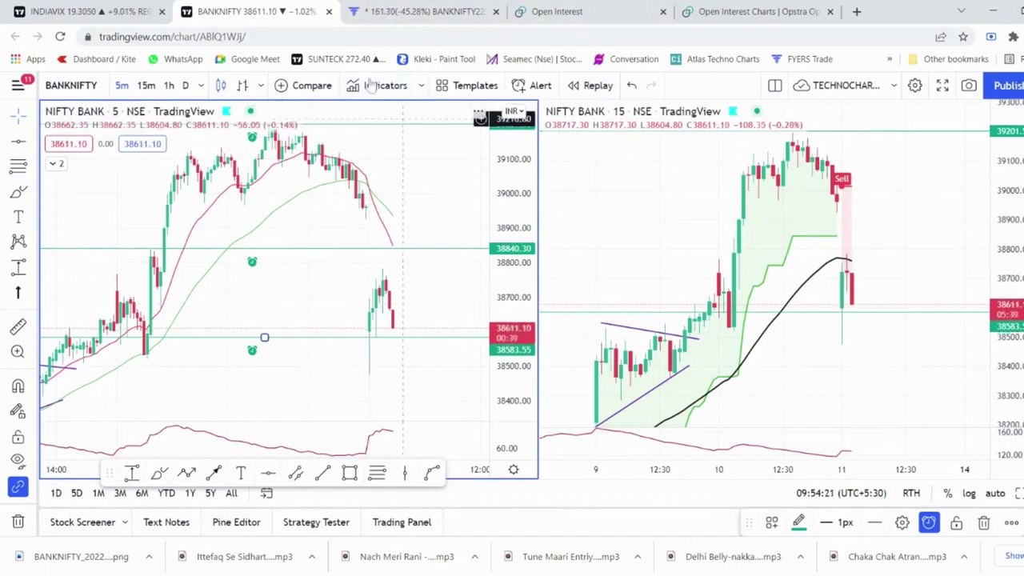
{"action": "left_click", "coordinate": [424, 11]}
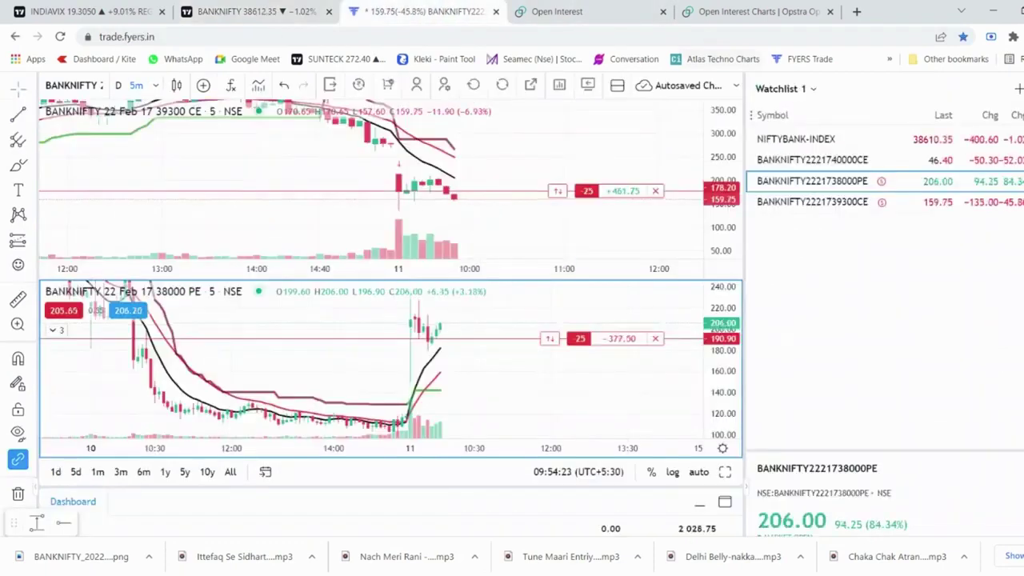
Open the Kleki paint tool in a new browser tab and handwrite "BO" with "30" below it, plus a horizontal arrow beside "BO".
{"action": "left_click", "coordinate": [855, 11]}
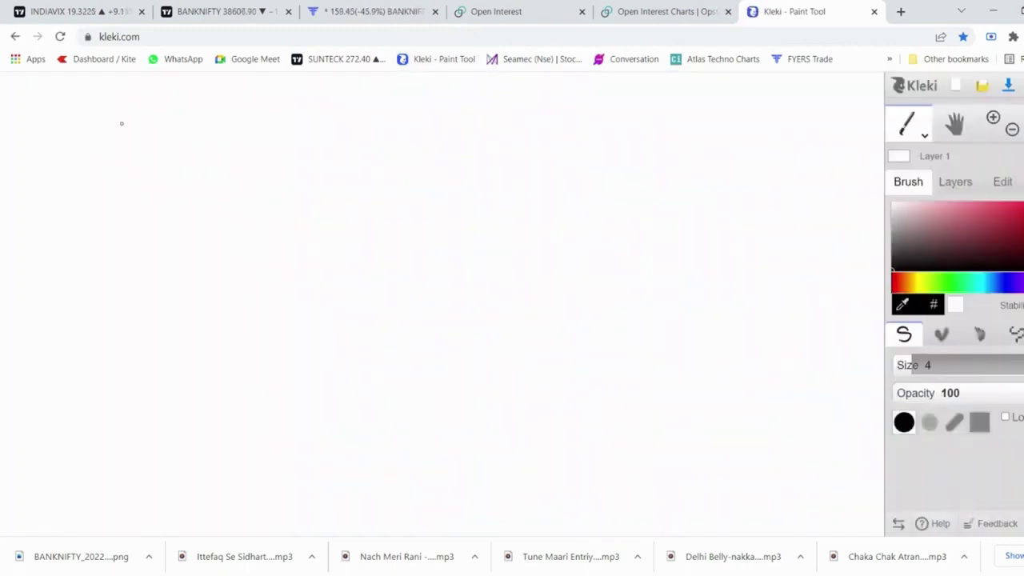
{"action": "left_click_drag", "start_coordinate": [120, 125], "coordinate": [123, 175]}
{"action": "mouse_move", "coordinate": [112, 124]}
{"action": "left_mouse_down"}
{"action": "mouse_move", "coordinate": [143, 177]}
{"action": "mouse_move", "coordinate": [112, 190]}
{"action": "left_mouse_up"}
{"action": "mouse_move", "coordinate": [171, 129]}
{"action": "left_mouse_down"}
{"action": "mouse_move", "coordinate": [164, 172]}
{"action": "mouse_move", "coordinate": [175, 128]}
{"action": "left_mouse_up"}
{"action": "mouse_move", "coordinate": [143, 228]}
{"action": "left_mouse_down"}
{"action": "mouse_move", "coordinate": [192, 280]}
{"action": "mouse_move", "coordinate": [177, 284]}
{"action": "left_mouse_up"}
{"action": "mouse_move", "coordinate": [225, 207]}
{"action": "left_mouse_down"}
{"action": "mouse_move", "coordinate": [240, 266]}
{"action": "mouse_move", "coordinate": [224, 204]}
{"action": "left_mouse_up"}
{"action": "left_click_drag", "start_coordinate": [293, 134], "coordinate": [362, 127]}
{"action": "mouse_move", "coordinate": [336, 113]}
{"action": "left_mouse_down"}
{"action": "mouse_move", "coordinate": [352, 121]}
{"action": "mouse_move", "coordinate": [347, 142]}
{"action": "left_mouse_up"}
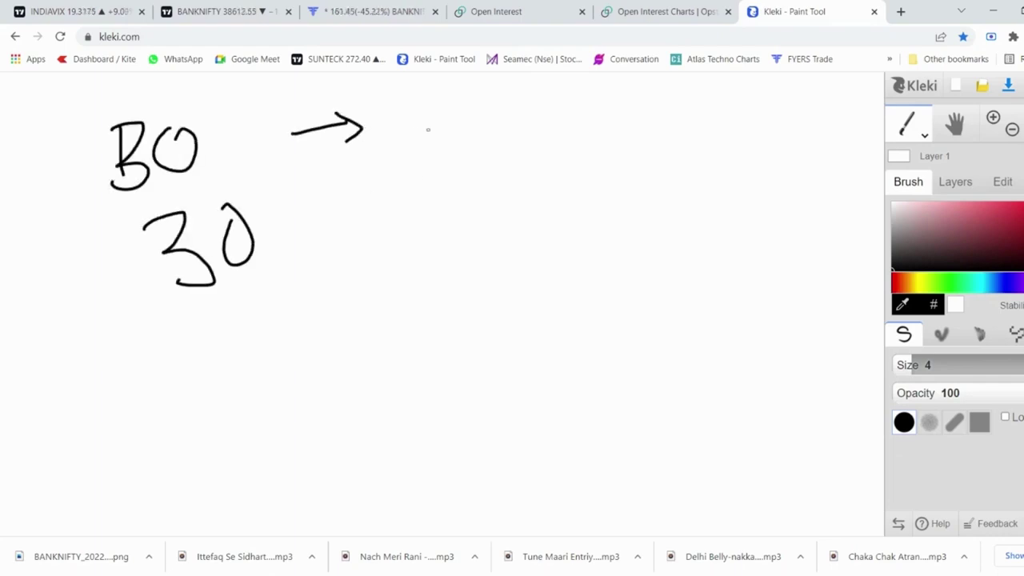
Handwrite "100 - 85" after the arrow, a double-underlined "→ 115" below it, and "60" in the lower middle of the canvas.
{"action": "left_click_drag", "start_coordinate": [421, 112], "coordinate": [423, 154]}
{"action": "left_click_drag", "start_coordinate": [455, 121], "coordinate": [518, 106]}
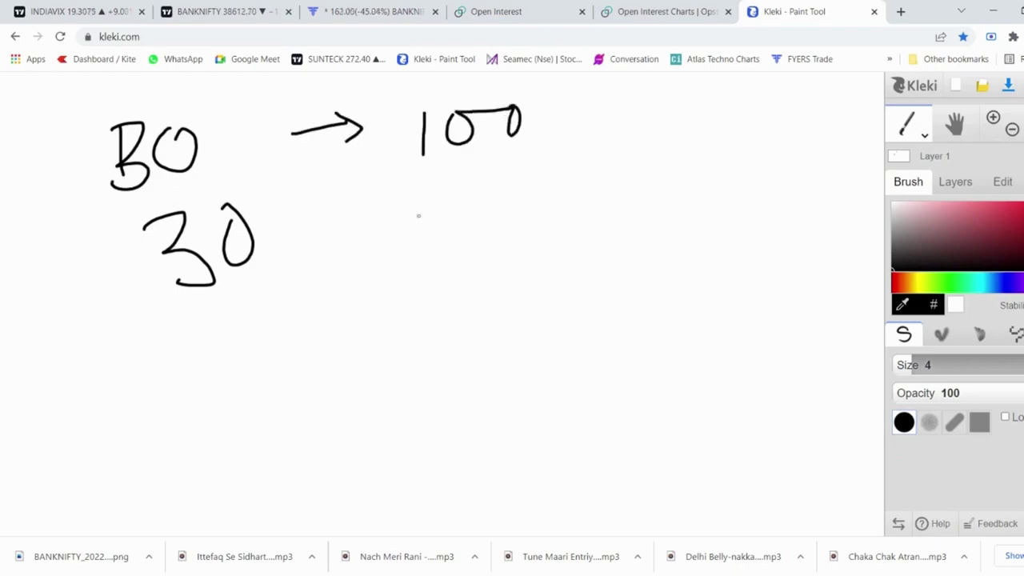
{"action": "left_click_drag", "start_coordinate": [595, 122], "coordinate": [605, 123]}
{"action": "mouse_move", "coordinate": [645, 112]}
{"action": "left_mouse_down"}
{"action": "mouse_move", "coordinate": [632, 120]}
{"action": "mouse_move", "coordinate": [644, 112]}
{"action": "mouse_move", "coordinate": [672, 133]}
{"action": "left_mouse_up"}
{"action": "mouse_move", "coordinate": [628, 203]}
{"action": "left_mouse_down"}
{"action": "mouse_move", "coordinate": [642, 215]}
{"action": "mouse_move", "coordinate": [698, 209]}
{"action": "mouse_move", "coordinate": [688, 224]}
{"action": "left_mouse_up"}
{"action": "left_click_drag", "start_coordinate": [643, 240], "coordinate": [700, 235]}
{"action": "left_click_drag", "start_coordinate": [653, 254], "coordinate": [702, 245]}
{"action": "mouse_move", "coordinate": [373, 334]}
{"action": "left_mouse_down"}
{"action": "mouse_move", "coordinate": [375, 366]}
{"action": "mouse_move", "coordinate": [403, 348]}
{"action": "left_mouse_up"}
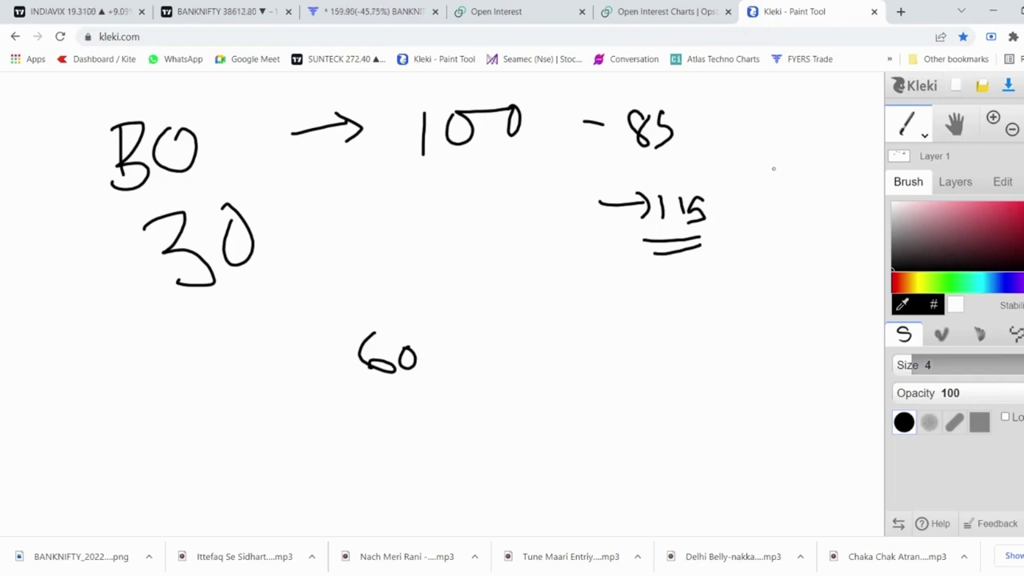
Start a new blank 1265 x 664 px white image and handwrite "85 → 45" near its top.
{"action": "left_click", "coordinate": [955, 86]}
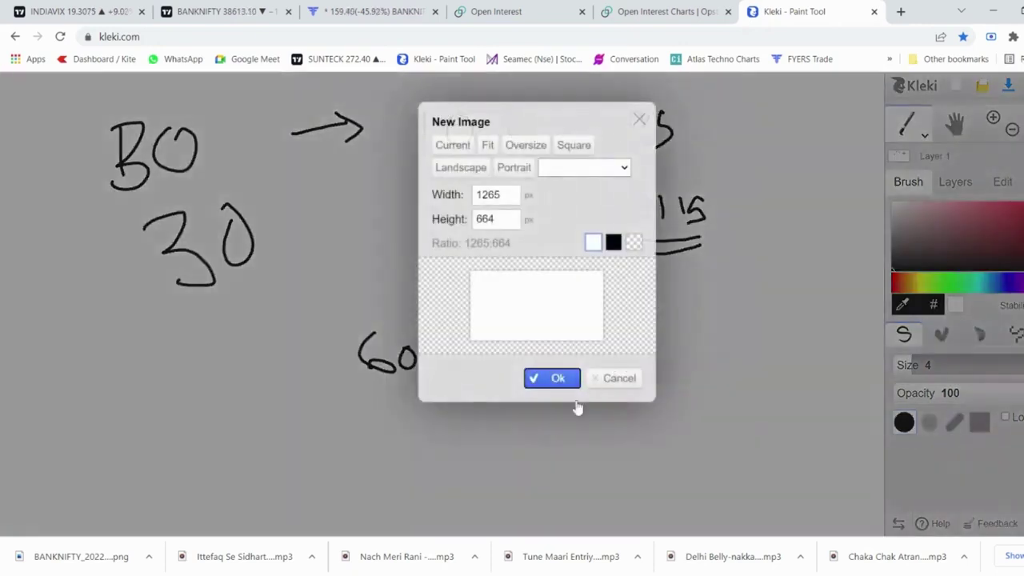
{"action": "left_click", "coordinate": [552, 377]}
{"action": "mouse_move", "coordinate": [137, 127]}
{"action": "left_mouse_down"}
{"action": "mouse_move", "coordinate": [120, 132]}
{"action": "mouse_move", "coordinate": [164, 138]}
{"action": "mouse_move", "coordinate": [138, 126]}
{"action": "left_mouse_up"}
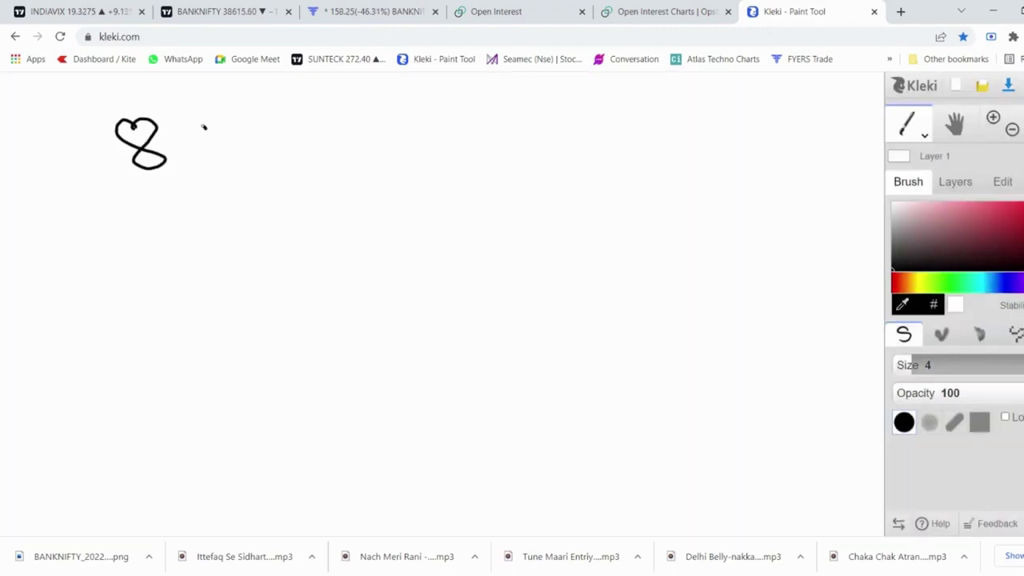
{"action": "mouse_move", "coordinate": [204, 124]}
{"action": "left_mouse_down"}
{"action": "mouse_move", "coordinate": [206, 163]}
{"action": "mouse_move", "coordinate": [339, 153]}
{"action": "mouse_move", "coordinate": [326, 168]}
{"action": "left_mouse_up"}
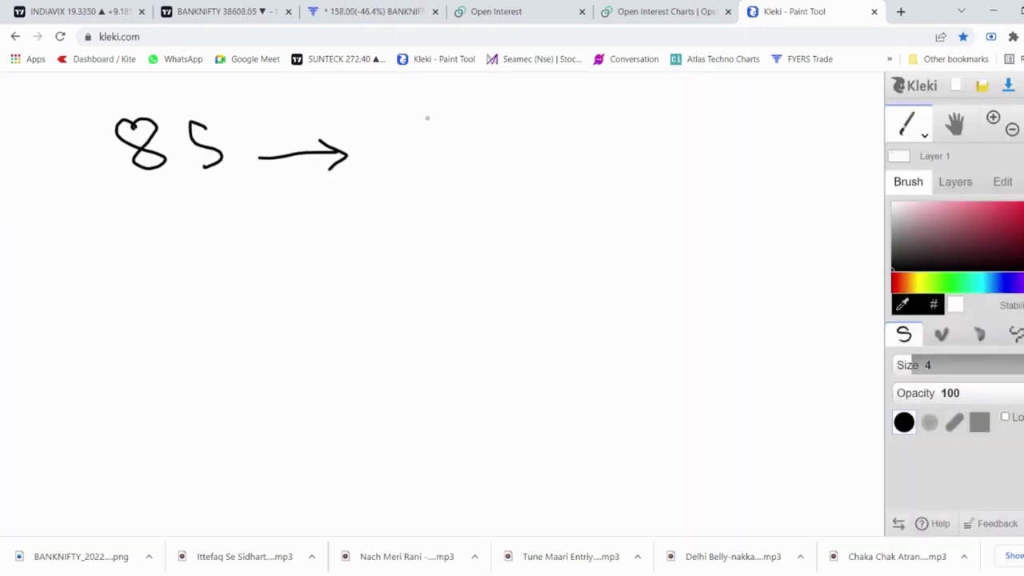
{"action": "mouse_move", "coordinate": [428, 116]}
{"action": "left_mouse_down"}
{"action": "mouse_move", "coordinate": [452, 140]}
{"action": "mouse_move", "coordinate": [459, 192]}
{"action": "left_mouse_up"}
{"action": "mouse_move", "coordinate": [489, 130]}
{"action": "left_mouse_down"}
{"action": "mouse_move", "coordinate": [501, 160]}
{"action": "mouse_move", "coordinate": [491, 172]}
{"action": "left_mouse_up"}
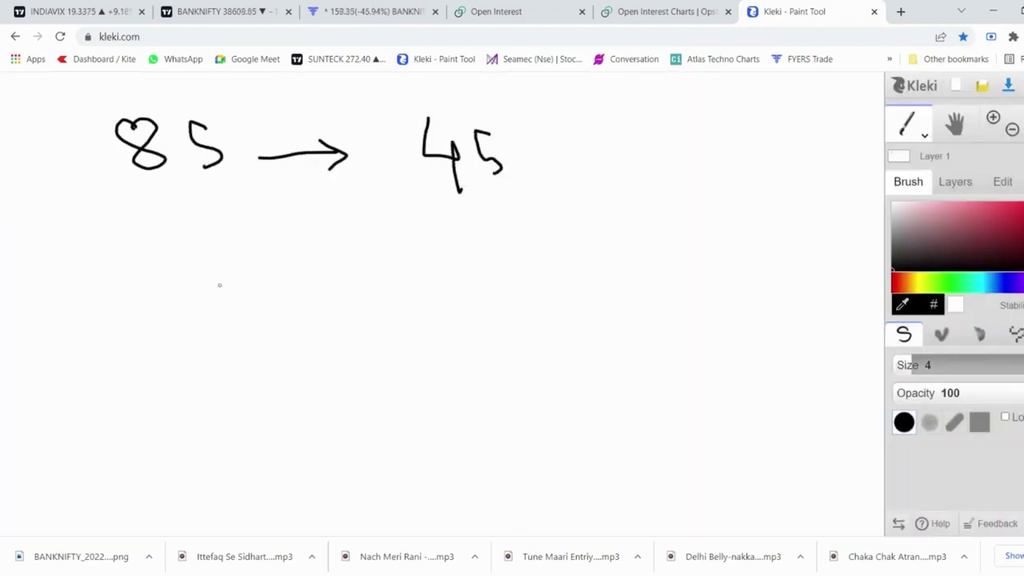
Handwrite "115 → 200" below the "85 → 45" row.
{"action": "left_click_drag", "start_coordinate": [128, 311], "coordinate": [154, 347]}
{"action": "left_click_drag", "start_coordinate": [174, 302], "coordinate": [200, 343]}
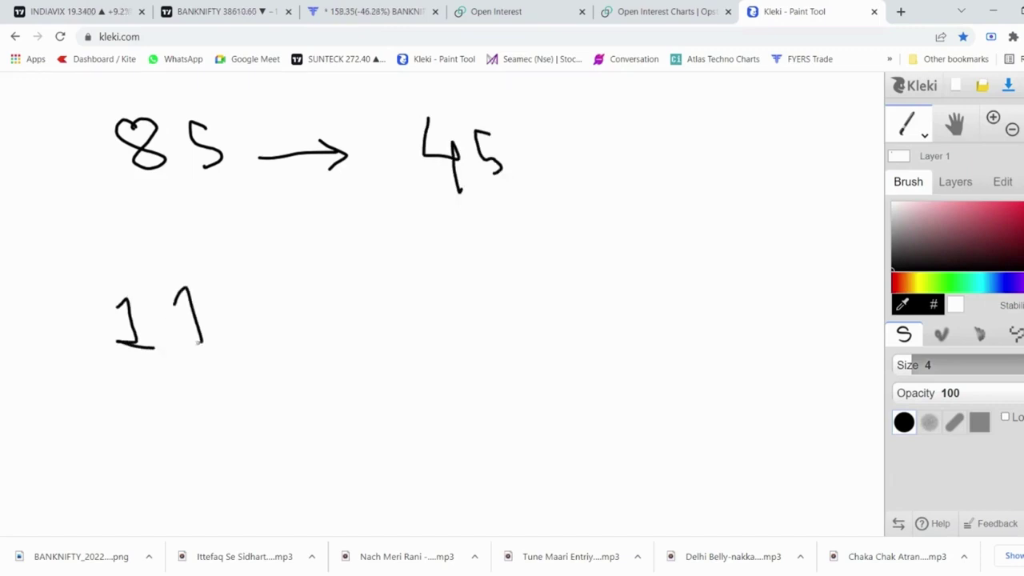
{"action": "left_click_drag", "start_coordinate": [238, 295], "coordinate": [241, 338]}
{"action": "mouse_move", "coordinate": [305, 323]}
{"action": "left_mouse_down"}
{"action": "mouse_move", "coordinate": [377, 319]}
{"action": "mouse_move", "coordinate": [370, 338]}
{"action": "left_mouse_up"}
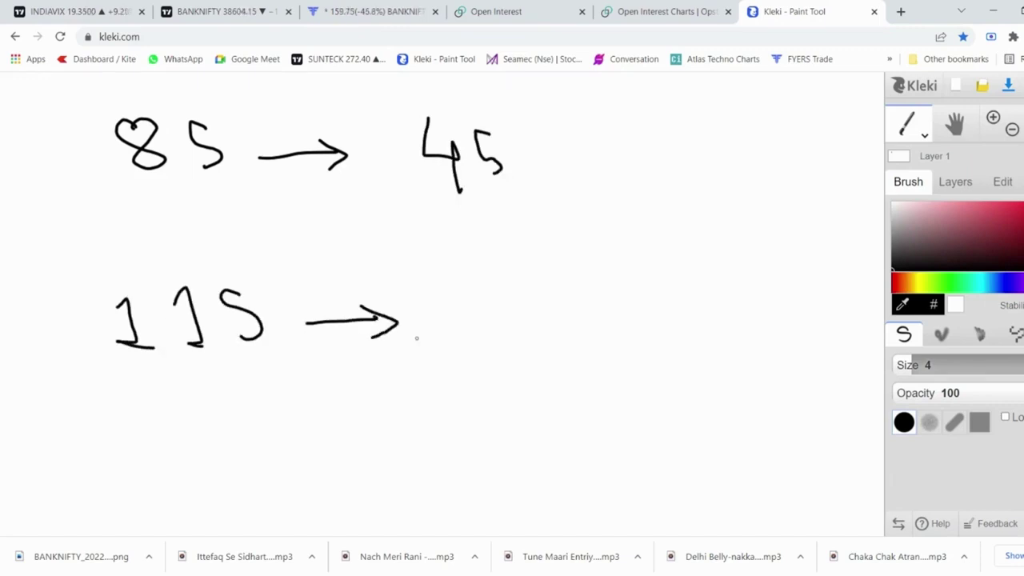
{"action": "mouse_move", "coordinate": [427, 312]}
{"action": "left_mouse_down"}
{"action": "mouse_move", "coordinate": [442, 332]}
{"action": "mouse_move", "coordinate": [485, 334]}
{"action": "left_mouse_up"}
{"action": "mouse_move", "coordinate": [487, 293]}
{"action": "left_mouse_down"}
{"action": "mouse_move", "coordinate": [480, 329]}
{"action": "mouse_move", "coordinate": [511, 282]}
{"action": "left_mouse_up"}
{"action": "left_click_drag", "start_coordinate": [511, 281], "coordinate": [528, 282]}
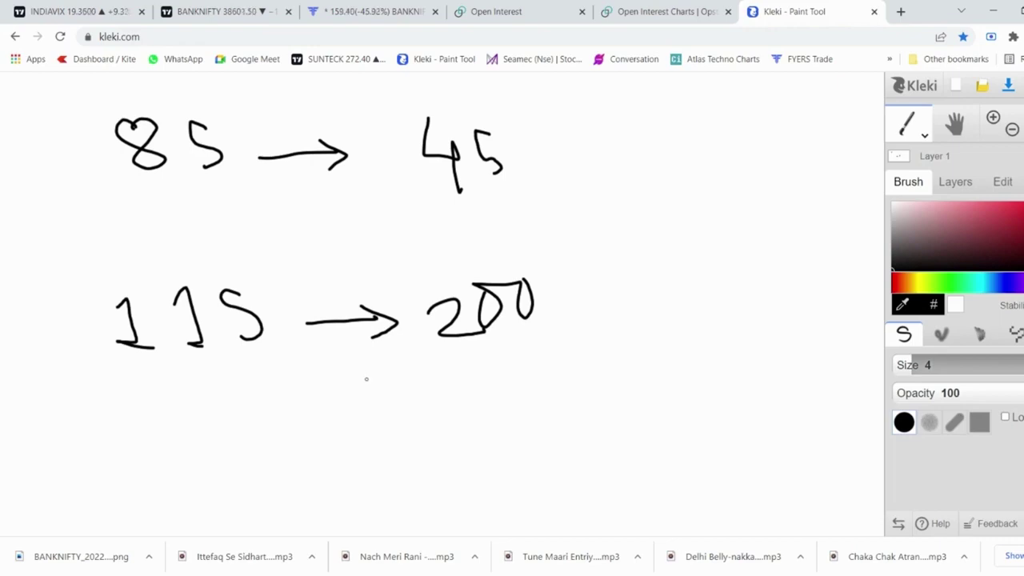
Look over the option charts in Fyers and the BANKNIFTY 17FEB2022 open interest chart in Opstra.
{"action": "left_click", "coordinate": [368, 11]}
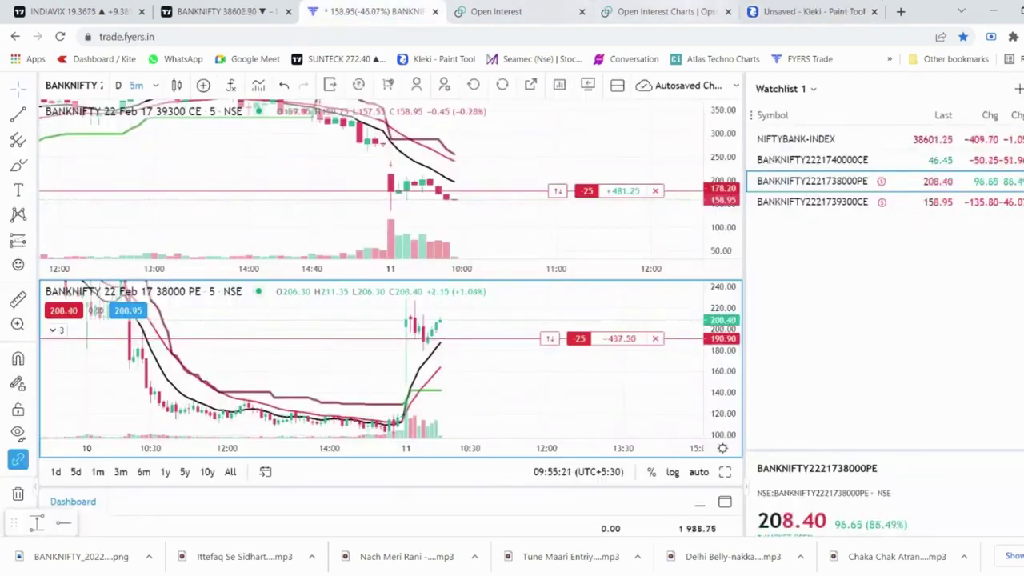
{"action": "left_click", "coordinate": [663, 11]}
{"action": "left_click", "coordinate": [496, 12]}
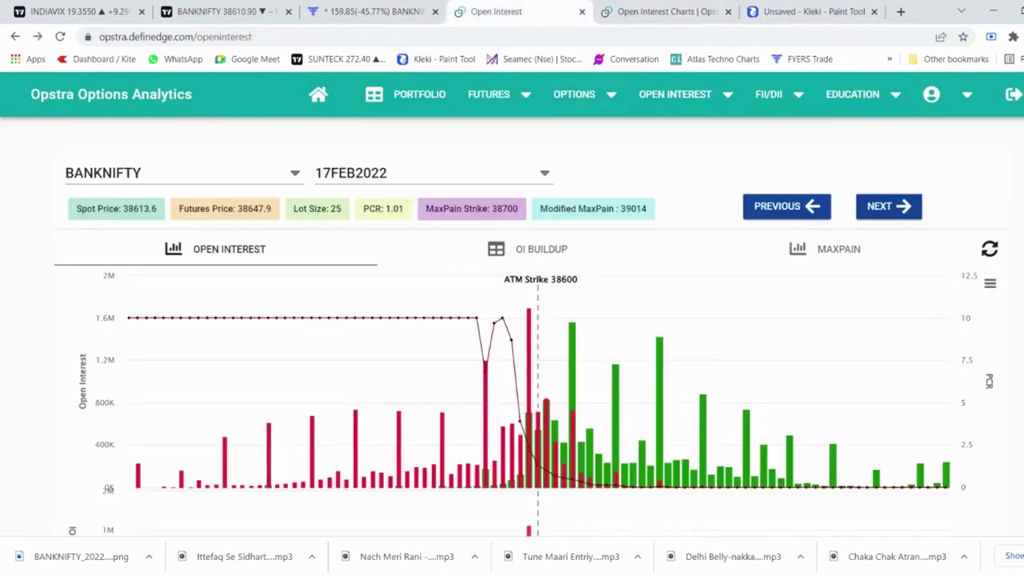
Return to the Kleki drawing, switch the brush colour to dark red and draw a box around the handwritten "200".
{"action": "left_click", "coordinate": [808, 11]}
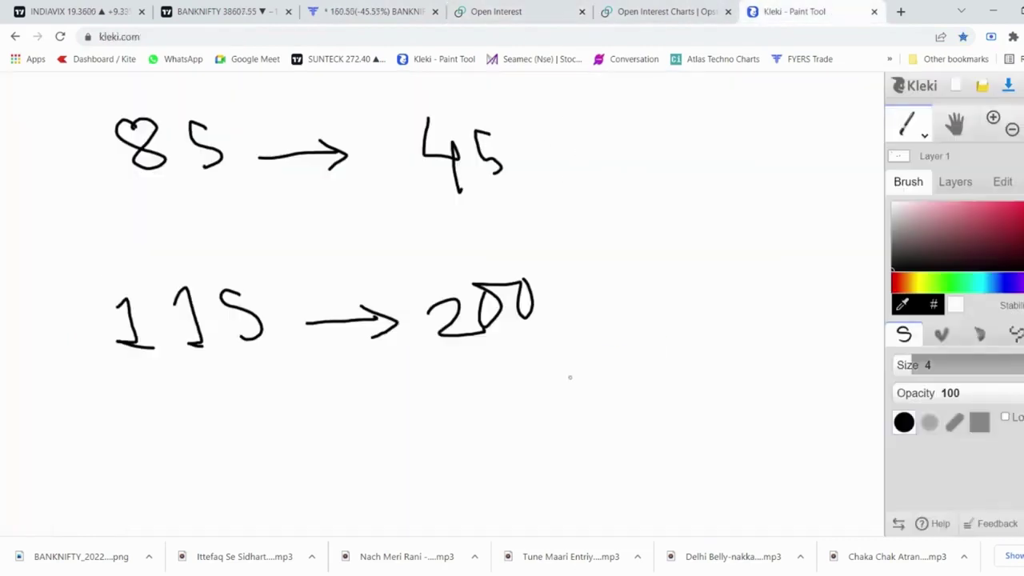
{"action": "key", "text": "alt"}
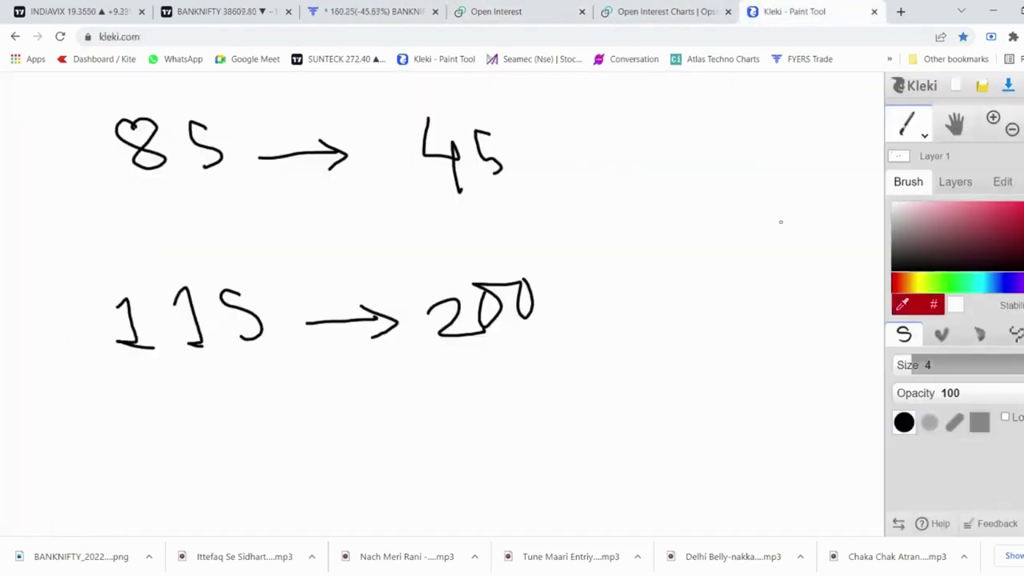
{"action": "mouse_move", "coordinate": [500, 263]}
{"action": "left_mouse_down"}
{"action": "mouse_move", "coordinate": [424, 254]}
{"action": "mouse_move", "coordinate": [526, 353]}
{"action": "mouse_move", "coordinate": [563, 240]}
{"action": "mouse_move", "coordinate": [501, 260]}
{"action": "left_mouse_up"}
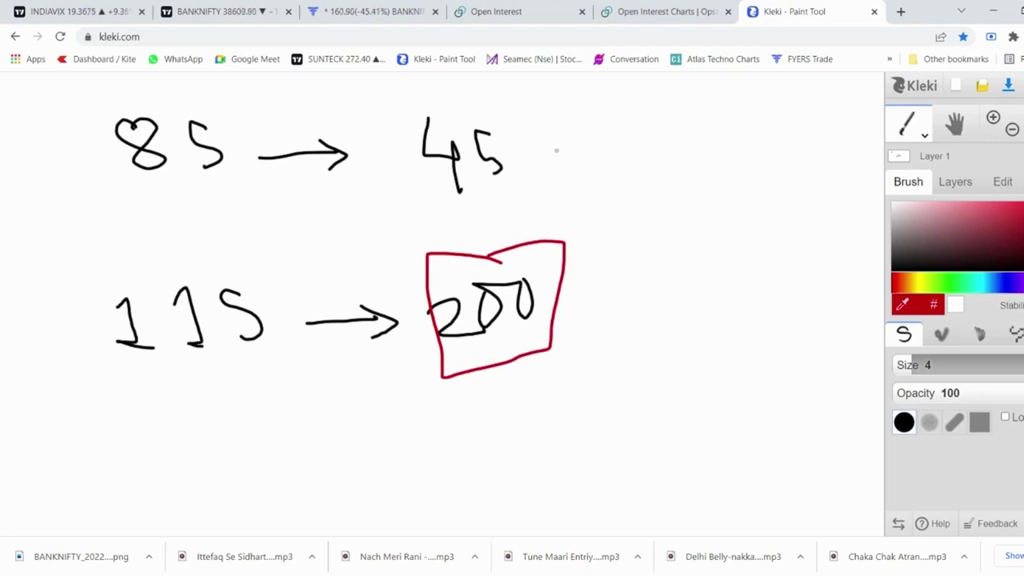
Handwrite an arrow and "39300" in red after the "45", and add further red strokes beneath it.
{"action": "mouse_move", "coordinate": [555, 149]}
{"action": "left_mouse_down"}
{"action": "mouse_move", "coordinate": [596, 145]}
{"action": "mouse_move", "coordinate": [638, 172]}
{"action": "left_mouse_up"}
{"action": "mouse_move", "coordinate": [680, 144]}
{"action": "left_mouse_down"}
{"action": "mouse_move", "coordinate": [674, 193]}
{"action": "mouse_move", "coordinate": [723, 152]}
{"action": "mouse_move", "coordinate": [711, 185]}
{"action": "left_mouse_up"}
{"action": "left_click_drag", "start_coordinate": [755, 139], "coordinate": [779, 133]}
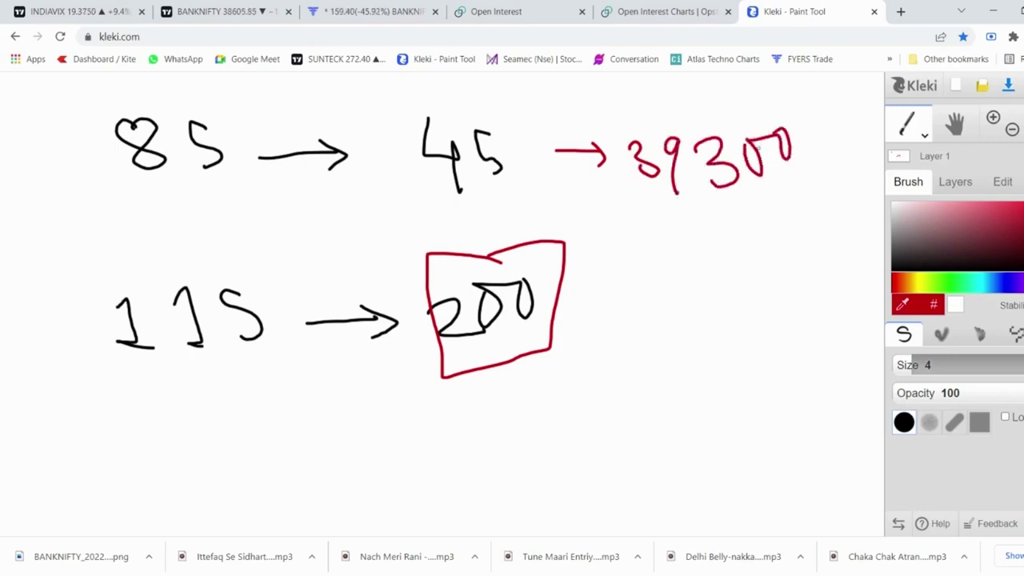
{"action": "left_click_drag", "start_coordinate": [685, 206], "coordinate": [685, 237]}
{"action": "mouse_move", "coordinate": [730, 201]}
{"action": "left_mouse_down"}
{"action": "mouse_move", "coordinate": [737, 224]}
{"action": "mouse_move", "coordinate": [742, 202]}
{"action": "mouse_move", "coordinate": [758, 201]}
{"action": "left_mouse_up"}
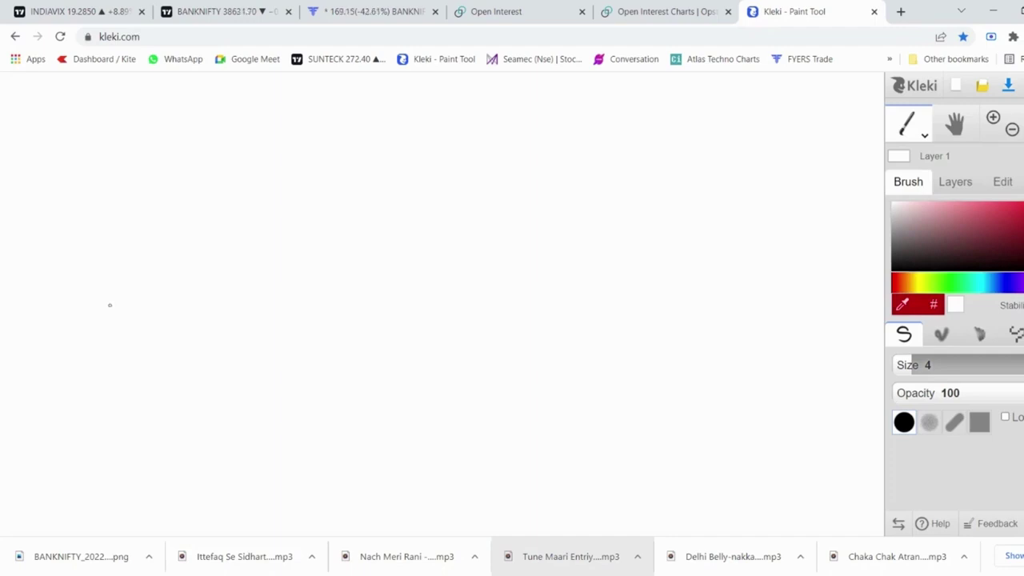
On the blank canvas, handwrite "38600" in red with a curved arrow leading down to "38000".
{"action": "mouse_move", "coordinate": [60, 272]}
{"action": "left_mouse_down"}
{"action": "mouse_move", "coordinate": [91, 282]}
{"action": "mouse_move", "coordinate": [59, 323]}
{"action": "left_mouse_up"}
{"action": "mouse_move", "coordinate": [130, 271]}
{"action": "left_mouse_down"}
{"action": "mouse_move", "coordinate": [166, 294]}
{"action": "mouse_move", "coordinate": [230, 254]}
{"action": "left_mouse_up"}
{"action": "mouse_move", "coordinate": [167, 330]}
{"action": "left_mouse_down"}
{"action": "mouse_move", "coordinate": [176, 356]}
{"action": "mouse_move", "coordinate": [117, 437]}
{"action": "mouse_move", "coordinate": [141, 431]}
{"action": "left_mouse_up"}
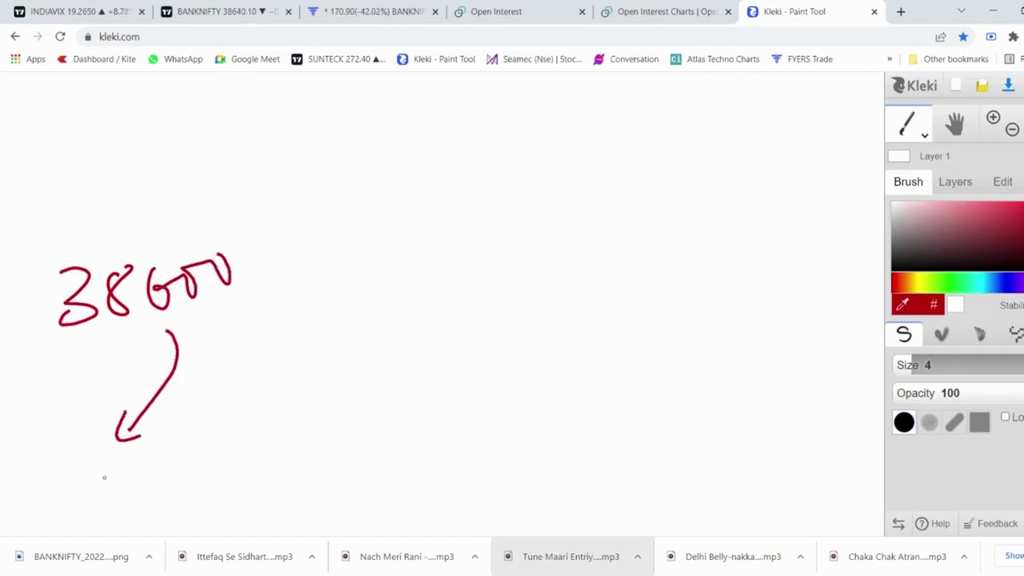
{"action": "mouse_move", "coordinate": [88, 482]}
{"action": "left_mouse_down"}
{"action": "mouse_move", "coordinate": [116, 522]}
{"action": "mouse_move", "coordinate": [181, 485]}
{"action": "mouse_move", "coordinate": [212, 504]}
{"action": "mouse_move", "coordinate": [231, 479]}
{"action": "left_mouse_up"}
Draw a curved red arrow upward from "38600" and handwrite "39300" beside its tip.
{"action": "mouse_move", "coordinate": [159, 227]}
{"action": "left_mouse_down"}
{"action": "mouse_move", "coordinate": [189, 144]}
{"action": "mouse_move", "coordinate": [202, 164]}
{"action": "left_mouse_up"}
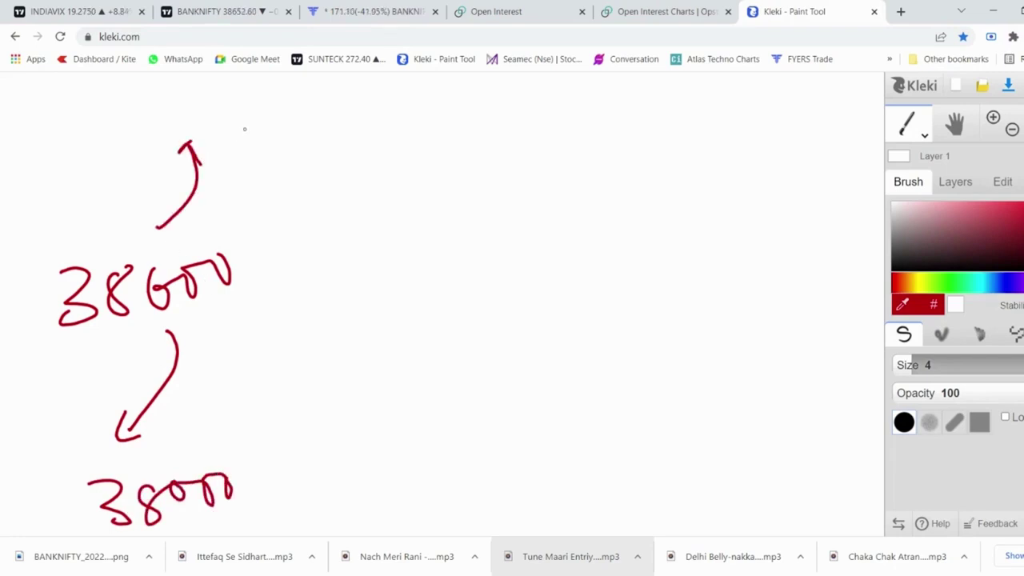
{"action": "mouse_move", "coordinate": [295, 112]}
{"action": "left_mouse_down"}
{"action": "mouse_move", "coordinate": [318, 128]}
{"action": "mouse_move", "coordinate": [312, 147]}
{"action": "left_mouse_up"}
{"action": "mouse_move", "coordinate": [363, 120]}
{"action": "left_mouse_down"}
{"action": "mouse_move", "coordinate": [361, 183]}
{"action": "mouse_move", "coordinate": [444, 129]}
{"action": "left_mouse_up"}
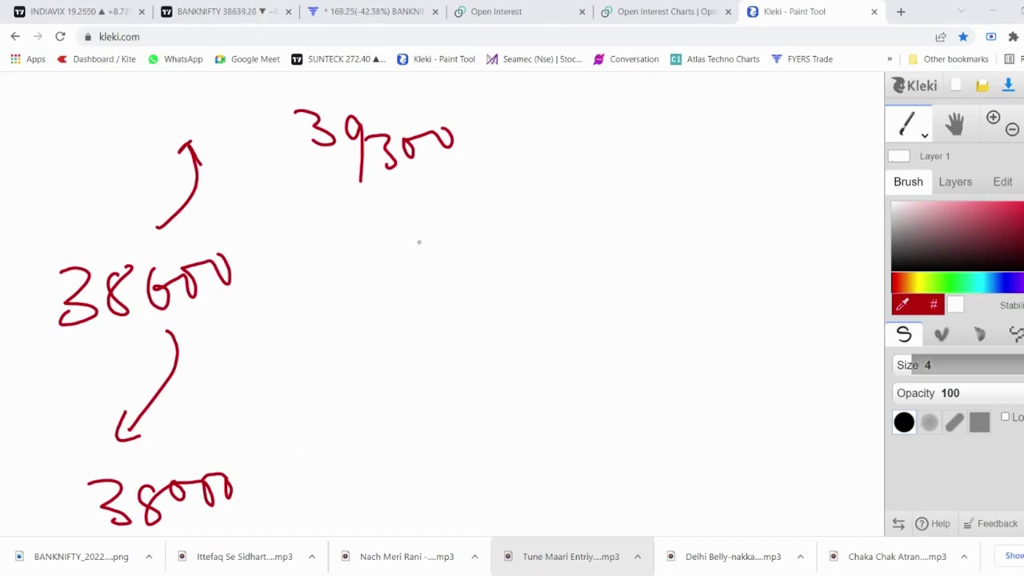
Check the Nifty Bank charts in TradingView, and enlarge the Fyers dashboard to review the option orders.
{"action": "left_click", "coordinate": [219, 11]}
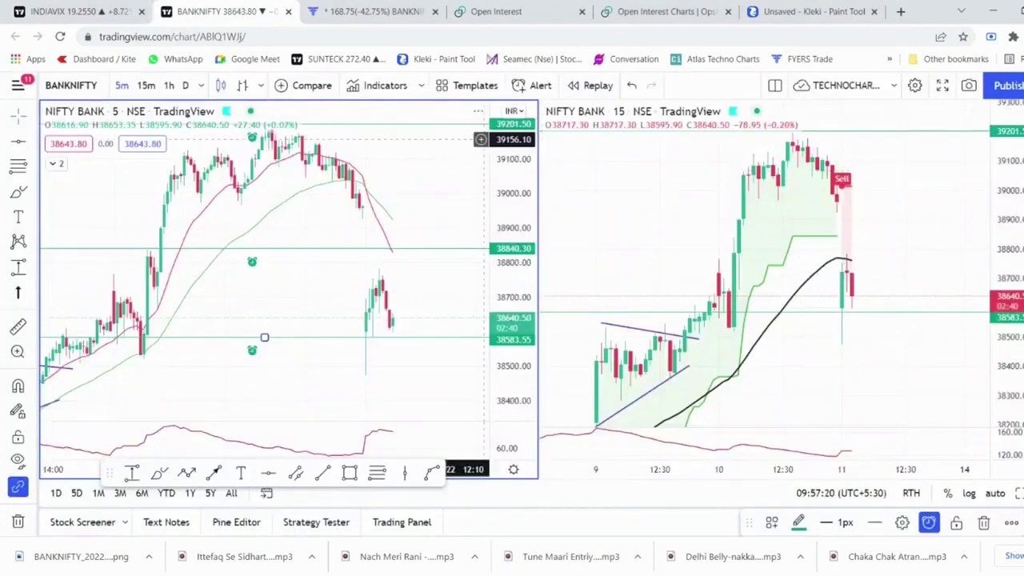
{"action": "left_click", "coordinate": [352, 11]}
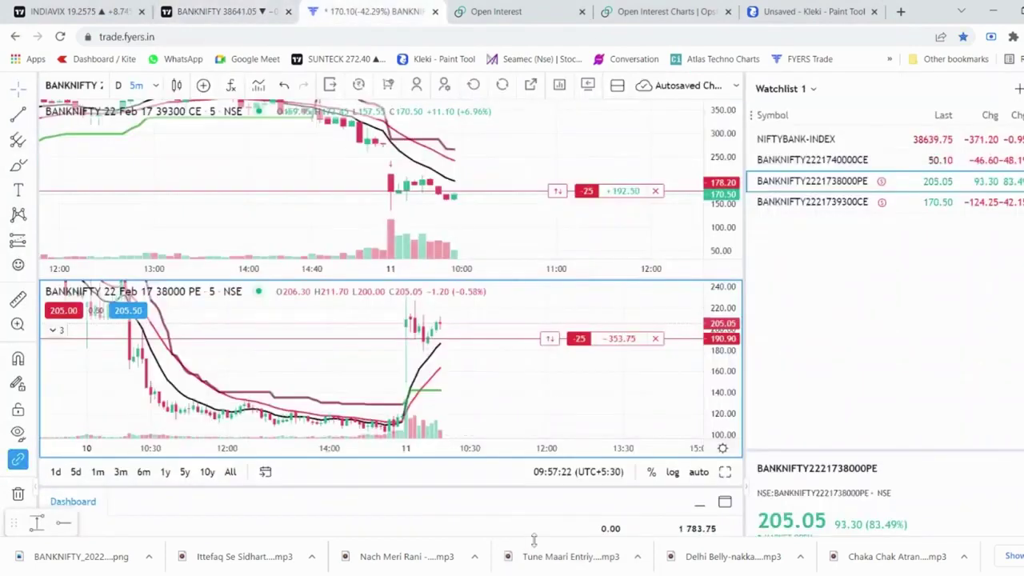
{"action": "left_click_drag", "start_coordinate": [541, 483], "coordinate": [495, 236]}
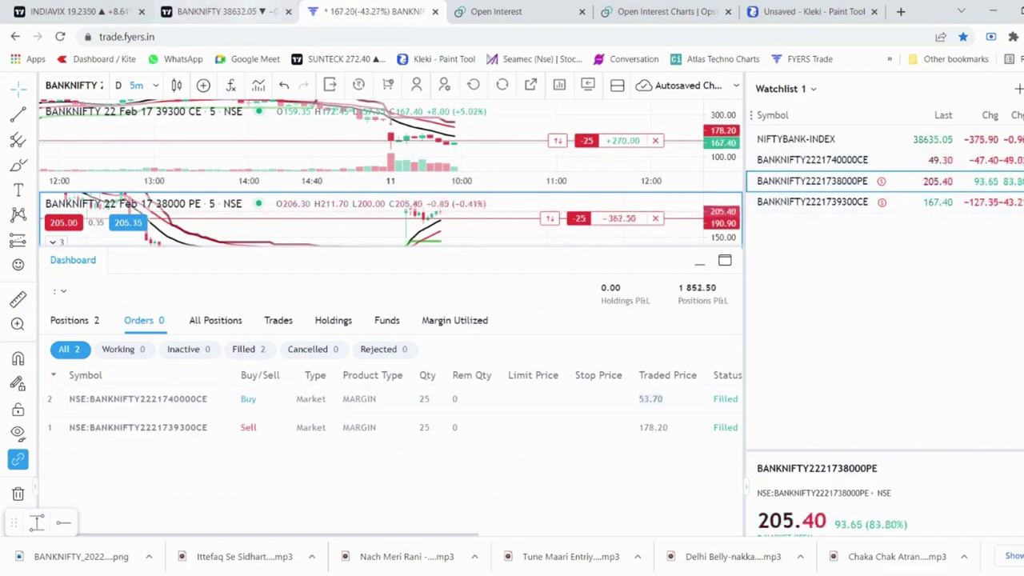
In TradingView, move the lowest horizontal line on the 5-minute Nifty Bank chart down to about 38483.
{"action": "left_click", "coordinate": [216, 11]}
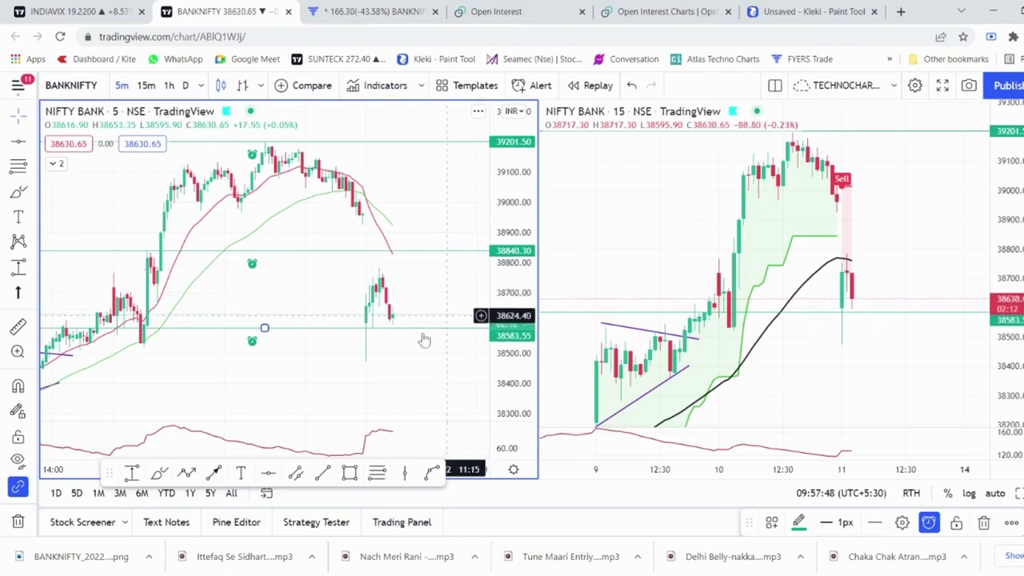
{"action": "left_click_drag", "start_coordinate": [423, 345], "coordinate": [427, 364]}
{"action": "left_click", "coordinate": [427, 369]}
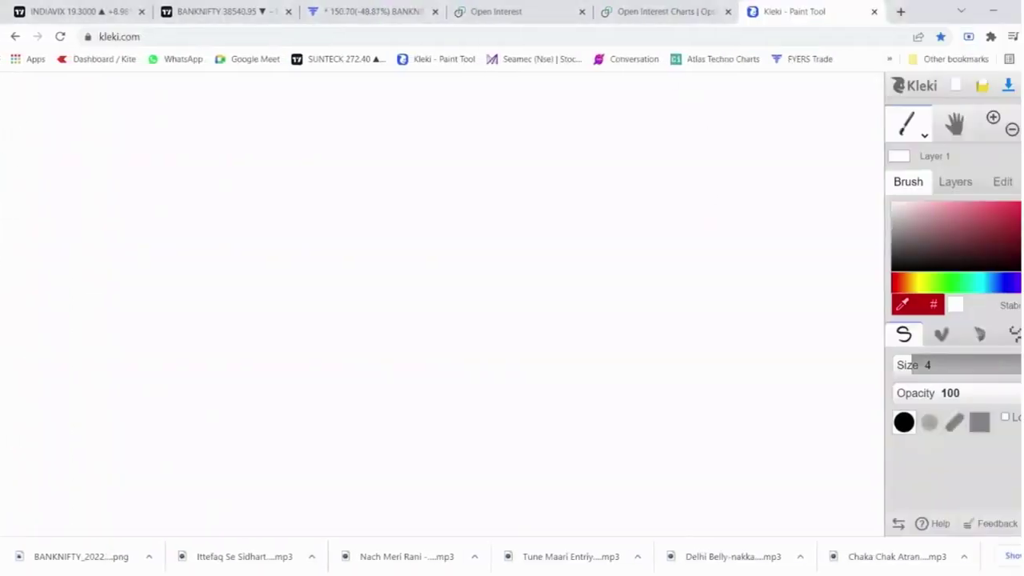
In Opstra, examine the 5-minute open interest of the 39000 and 38500 CE/PE pairs and the BANKNIFTY open interest by strike.
{"action": "key", "text": "ctrl+shift+Tab"}
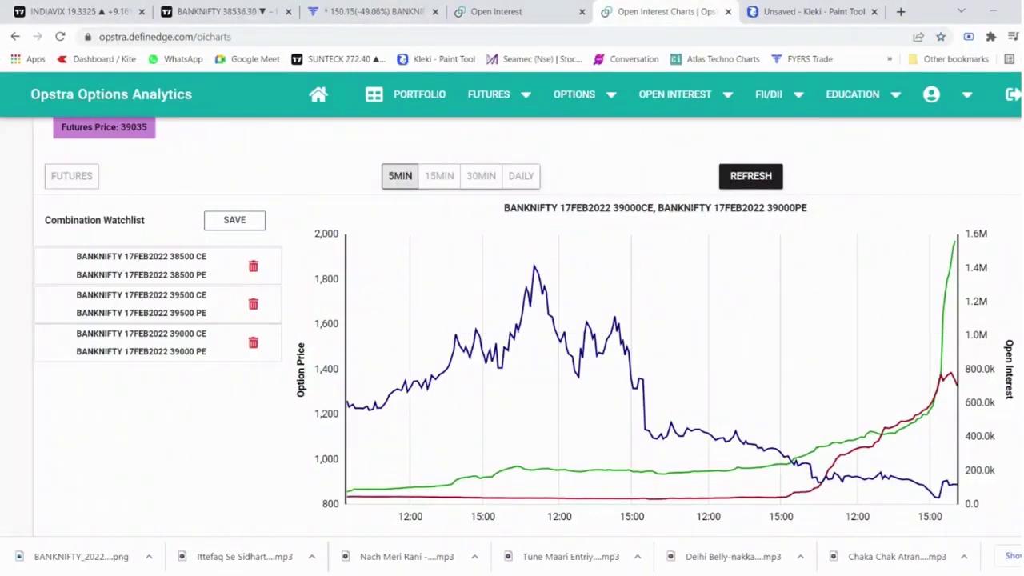
{"action": "mouse_move", "coordinate": [947, 290]}
{"action": "left_click", "coordinate": [140, 261]}
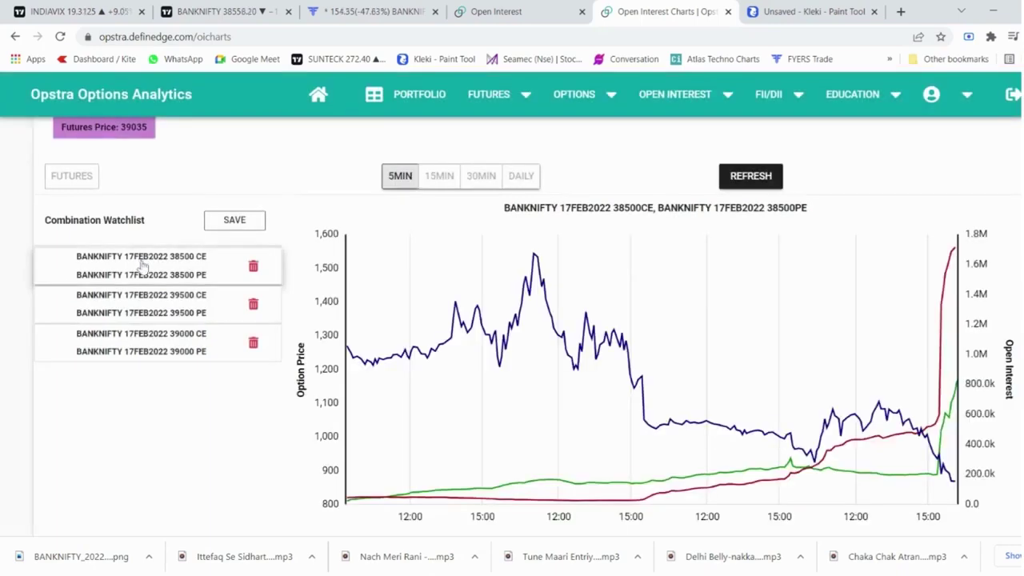
{"action": "mouse_move", "coordinate": [952, 256]}
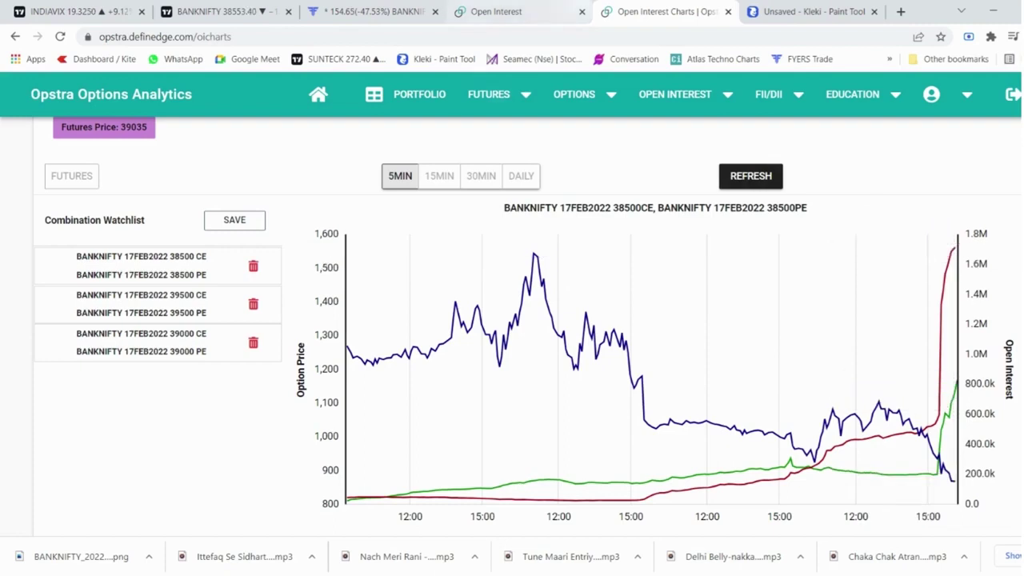
{"action": "left_click", "coordinate": [496, 11]}
{"action": "mouse_move", "coordinate": [530, 453]}
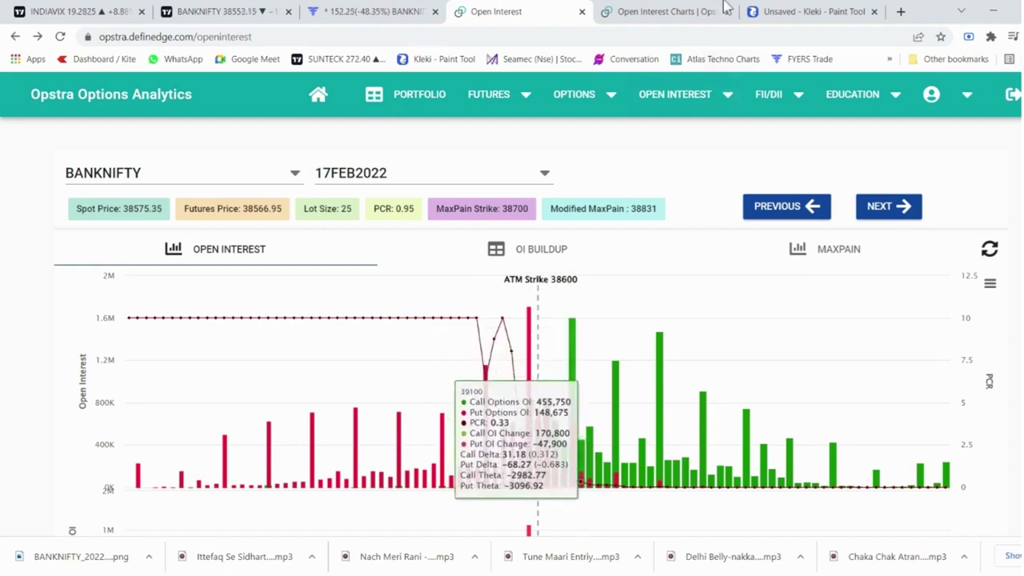
Compare the Nifty Bank charts in TradingView with the open 39300 CE and 38000 PE positions in Fyers.
{"action": "left_click", "coordinate": [224, 11]}
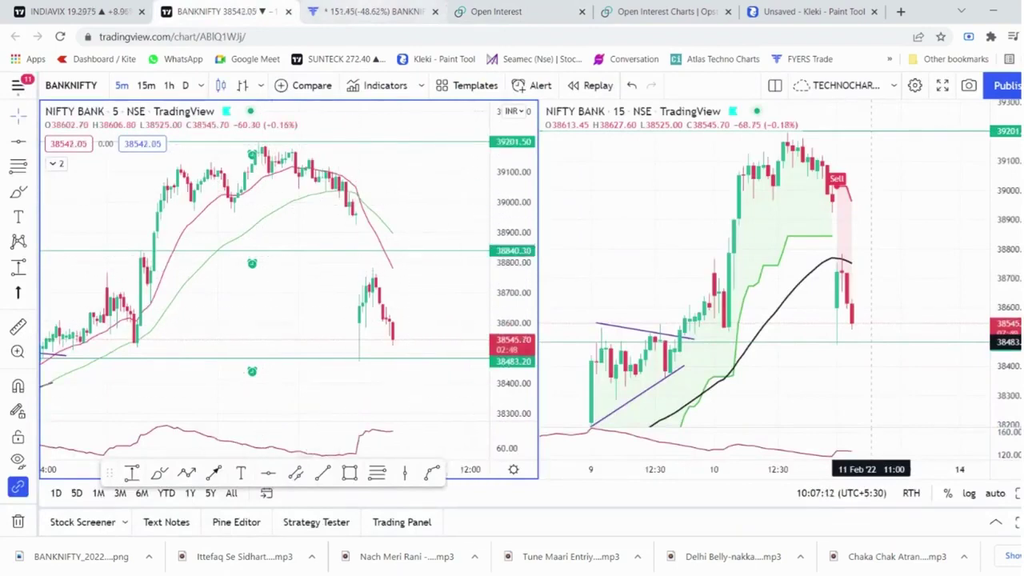
{"action": "left_click", "coordinate": [368, 11]}
{"action": "left_click", "coordinate": [224, 12]}
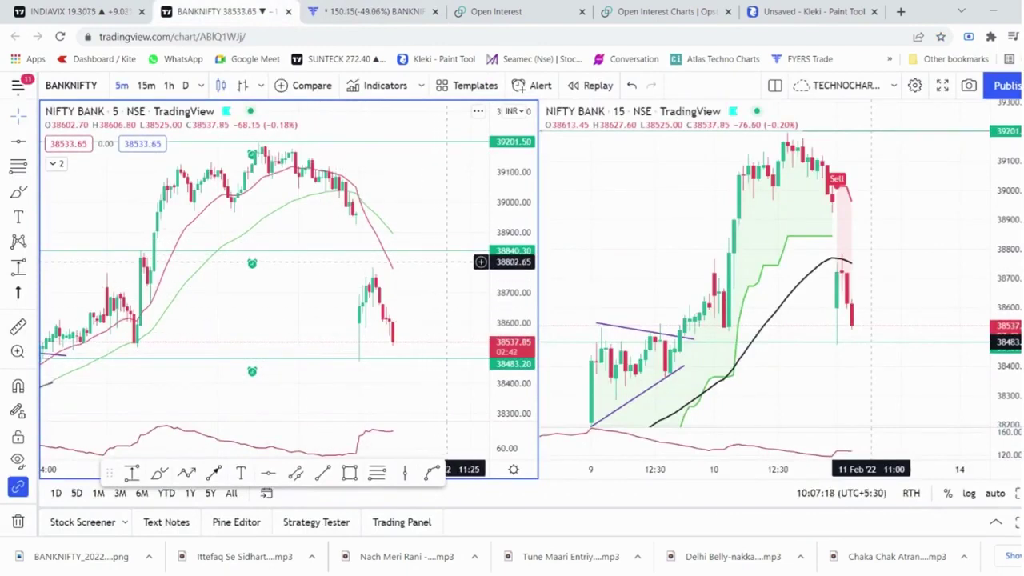
{"action": "left_click", "coordinate": [371, 11]}
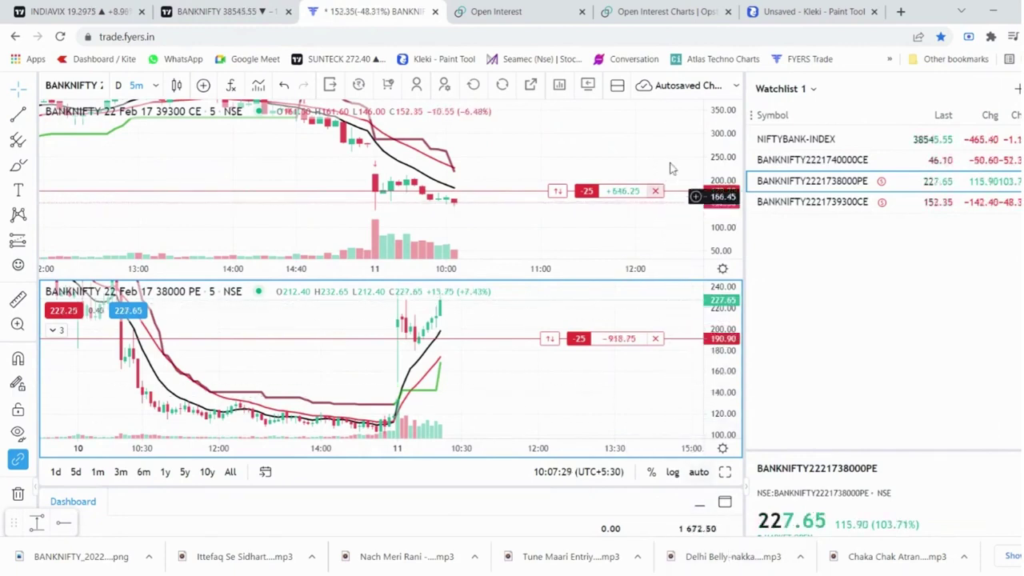
Compare the 39300 CE and 38000 PE option charts in Fyers with the Nifty Bank charts in TradingView.
{"action": "left_click_drag", "start_coordinate": [493, 366], "coordinate": [496, 394]}
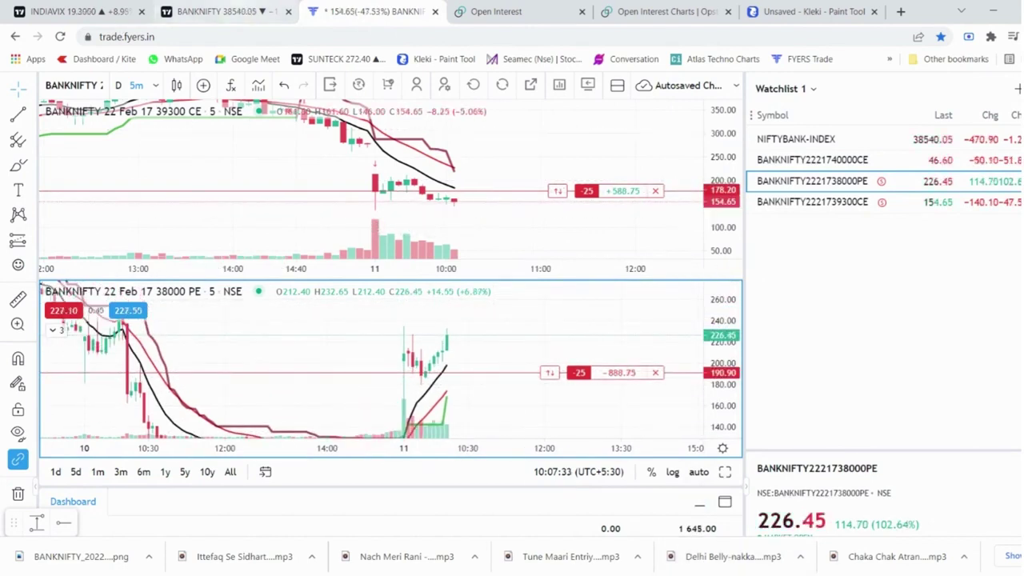
{"action": "key", "text": "ctrl+2"}
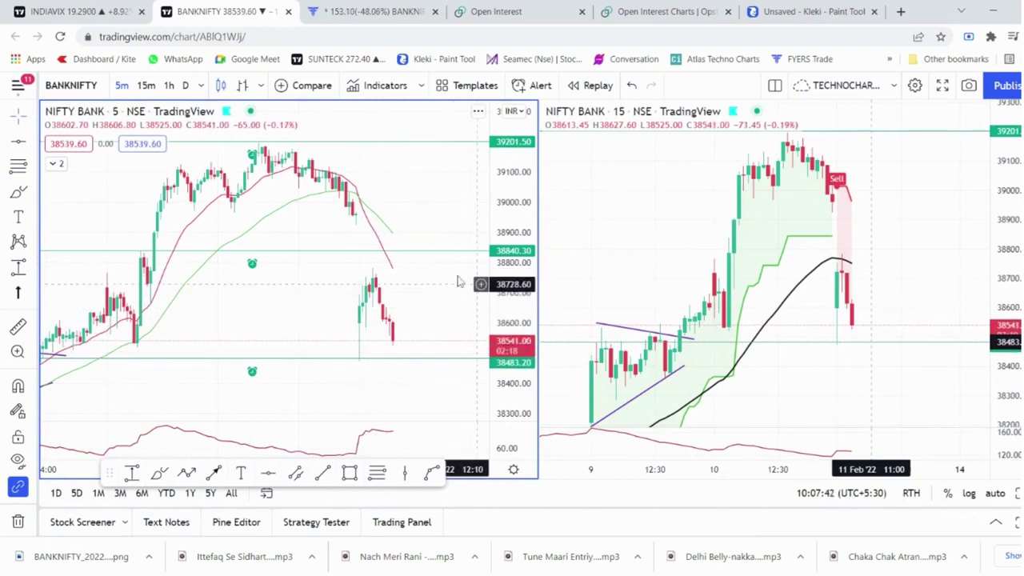
{"action": "left_click_drag", "start_coordinate": [423, 292], "coordinate": [361, 296]}
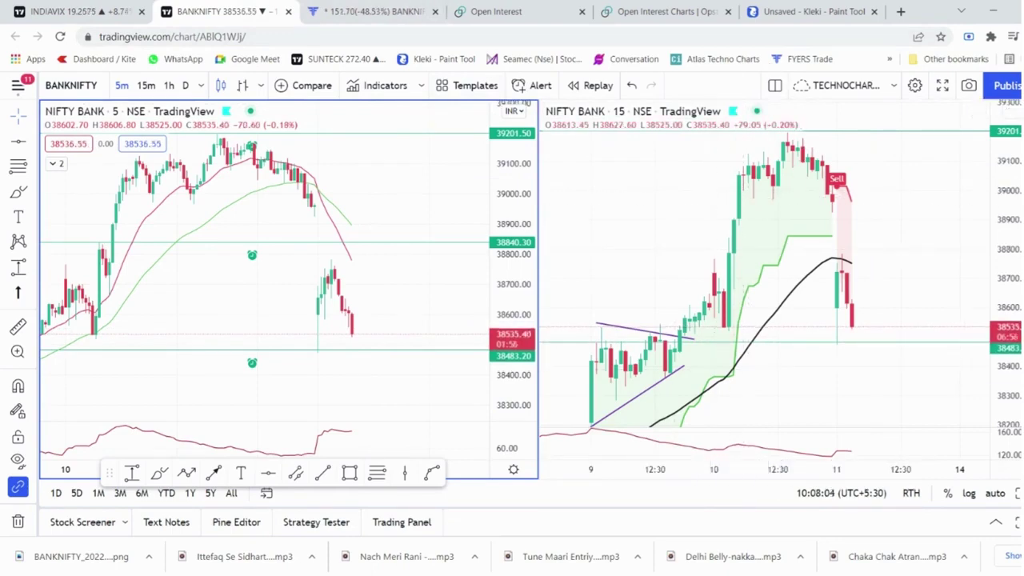
{"action": "left_click", "coordinate": [368, 11]}
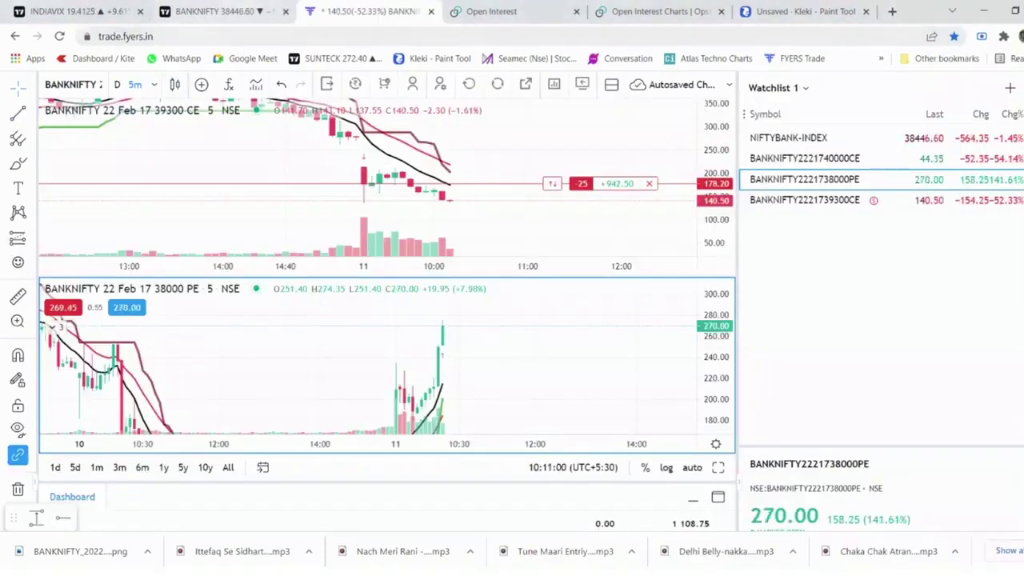
{"action": "left_click", "coordinate": [216, 11]}
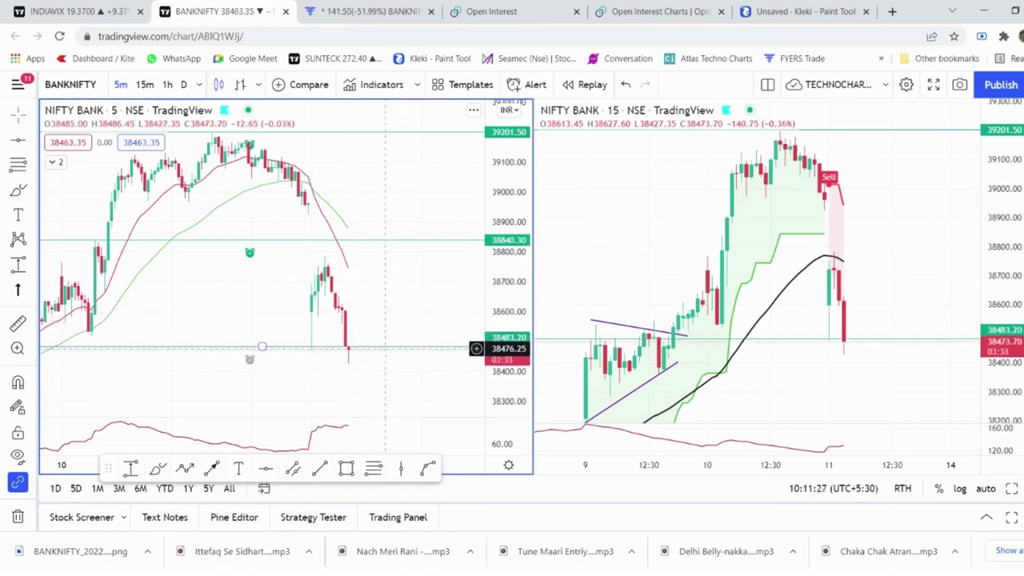
{"action": "key", "text": "ctrl+Tab"}
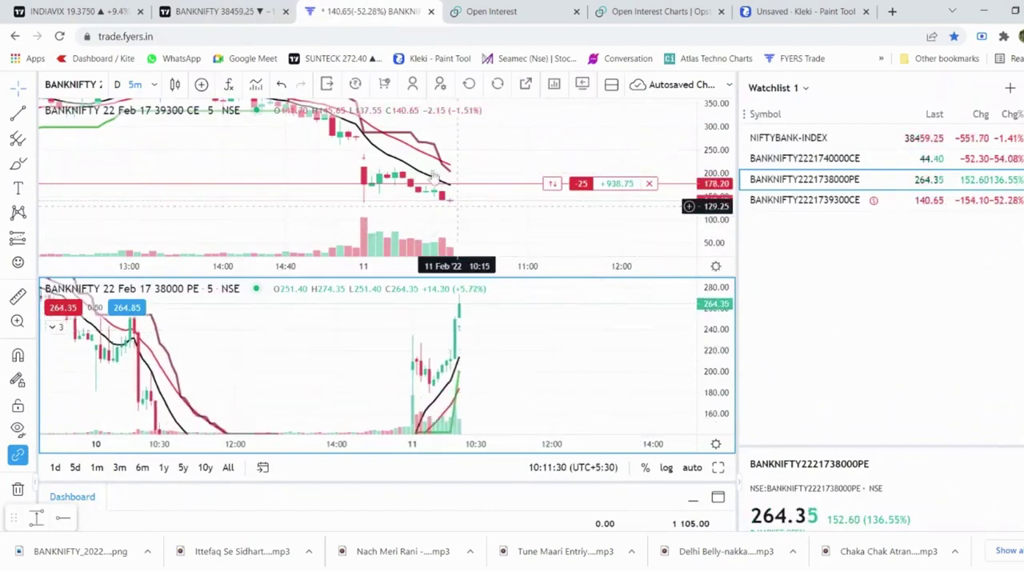
Check the 5-minute open interest of the 38500 CE/PE pair in Opstra against the TradingView index charts and the Fyers option charts.
{"action": "left_click", "coordinate": [175, 14]}
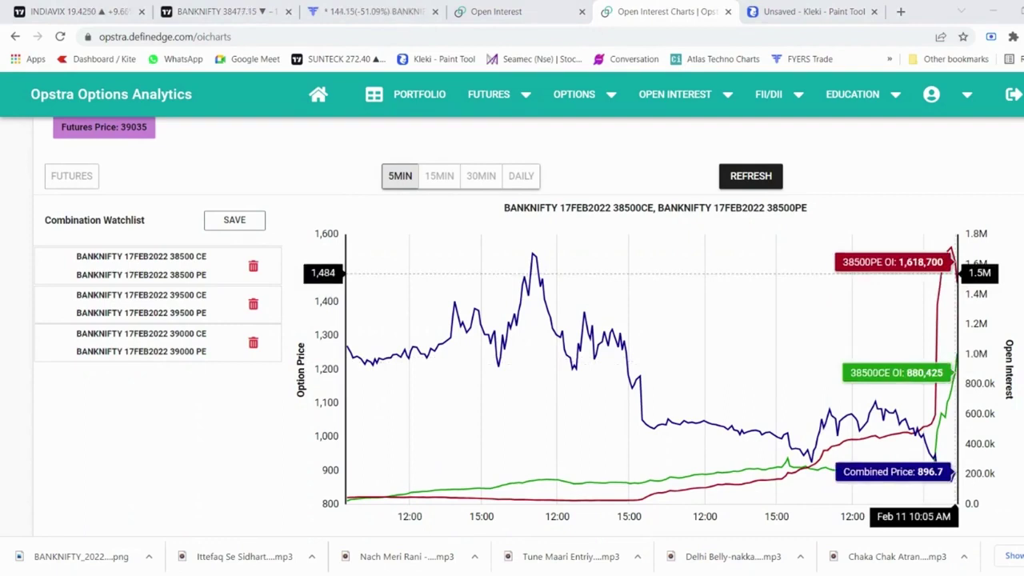
{"action": "left_click", "coordinate": [224, 11]}
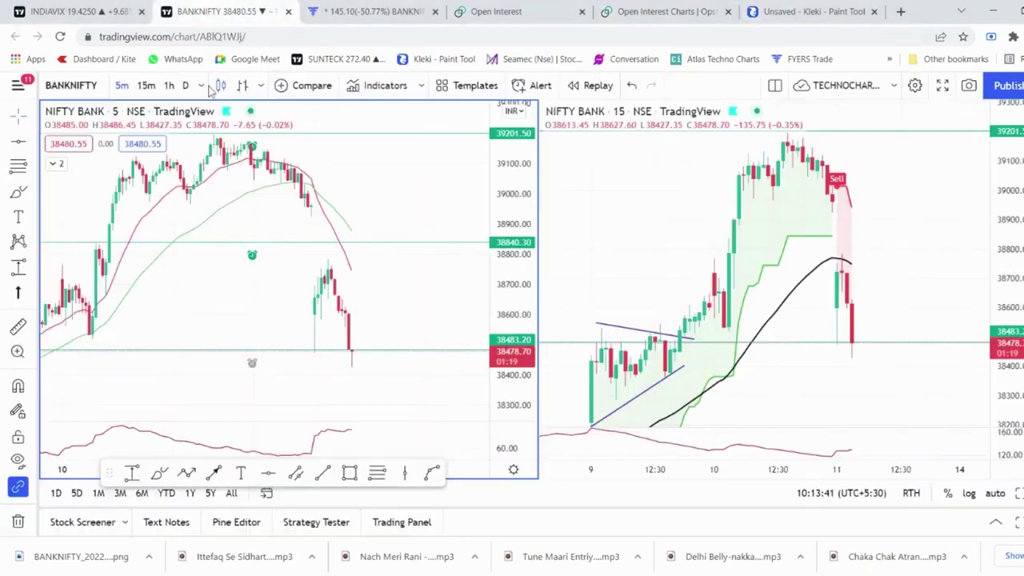
{"action": "left_click", "coordinate": [369, 11]}
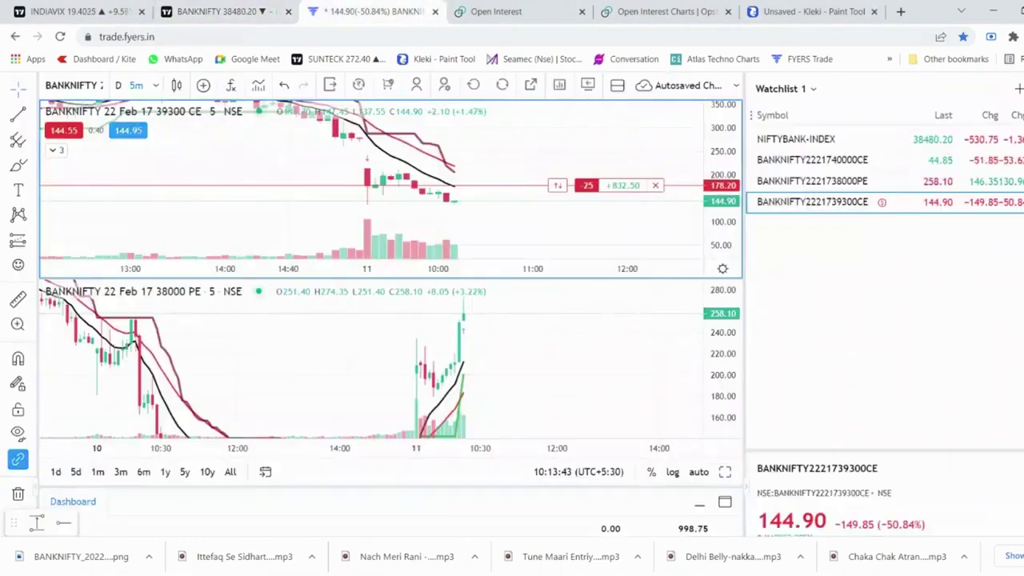
{"action": "left_click", "coordinate": [495, 11]}
{"action": "left_click", "coordinate": [664, 11]}
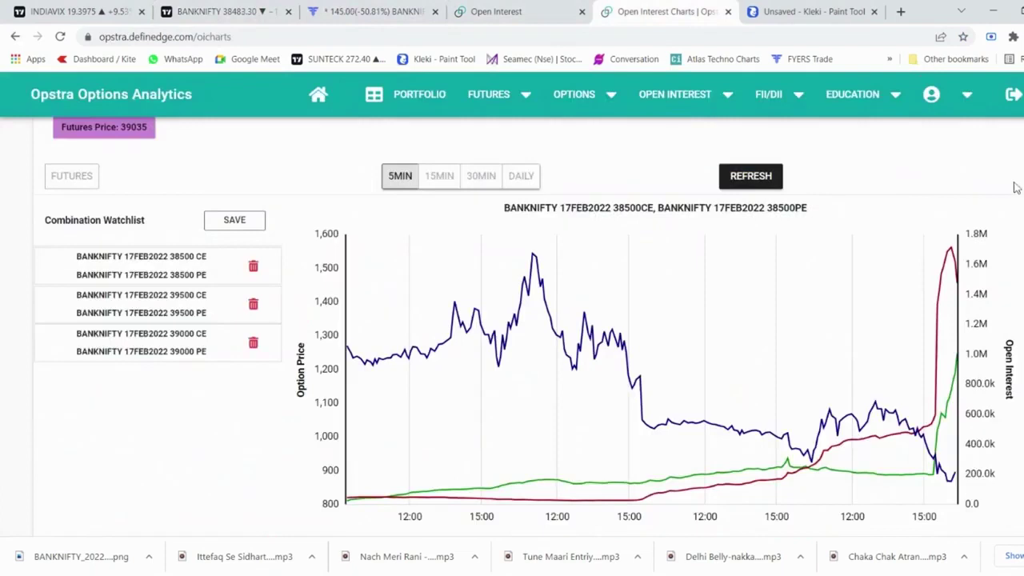
{"action": "mouse_move", "coordinate": [952, 288]}
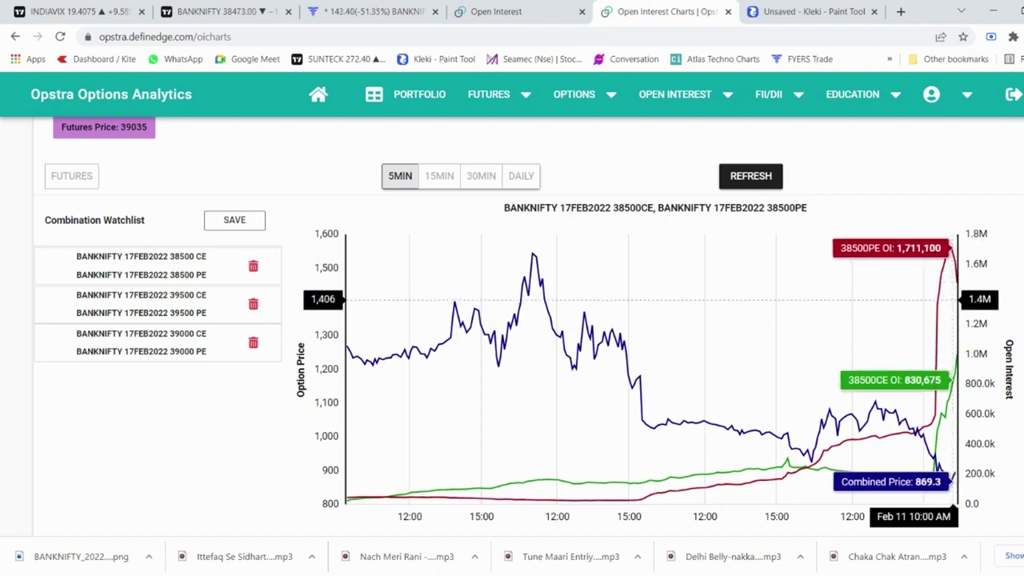
{"action": "key", "text": "ctrl+3"}
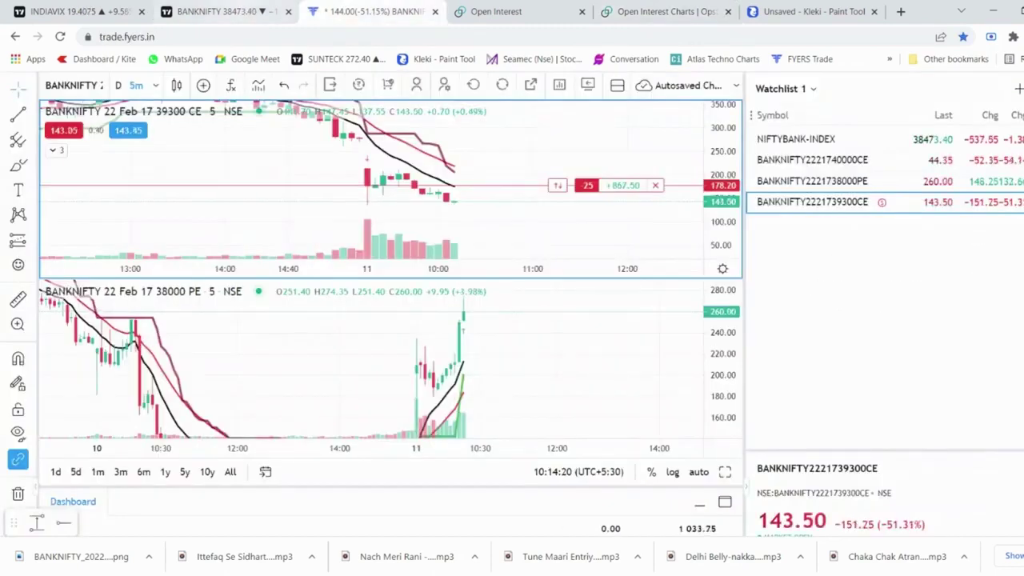
{"action": "key", "text": "ctrl+2"}
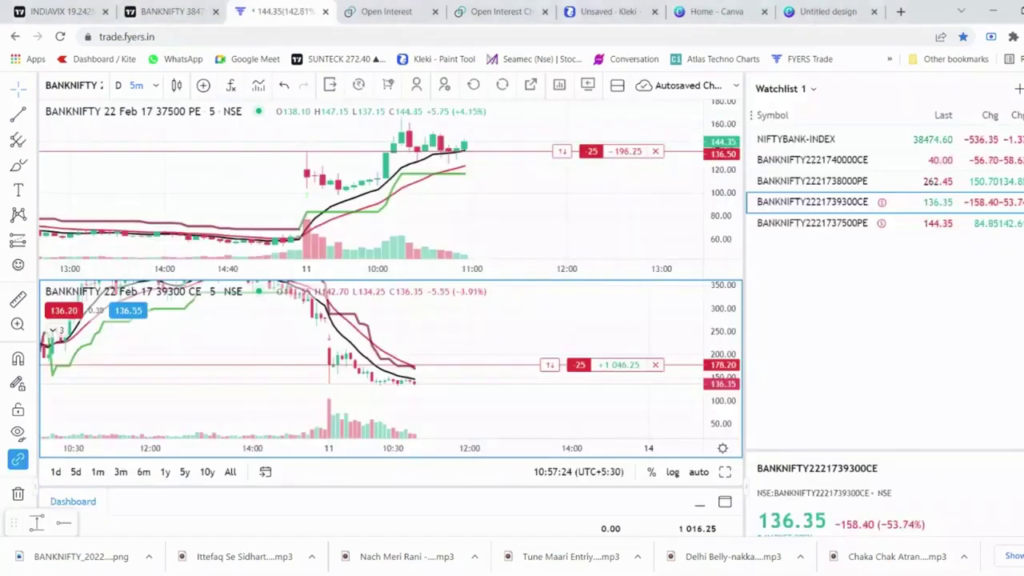
In TradingView, examine the earlier and latest price action around the horizontal levels on the 5-minute Nifty Bank chart.
{"action": "left_click", "coordinate": [200, 12]}
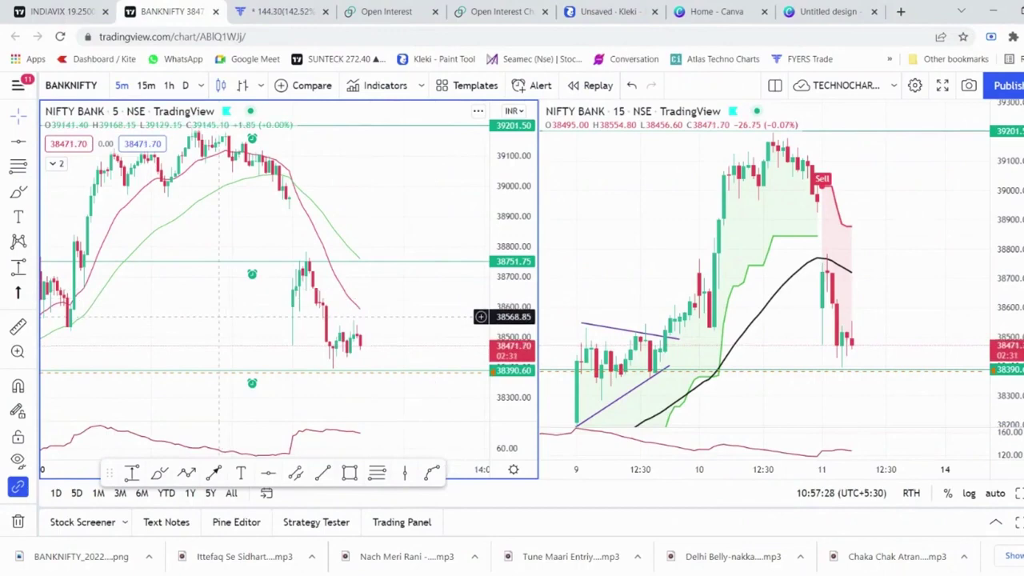
{"action": "left_click_drag", "start_coordinate": [218, 316], "coordinate": [430, 283]}
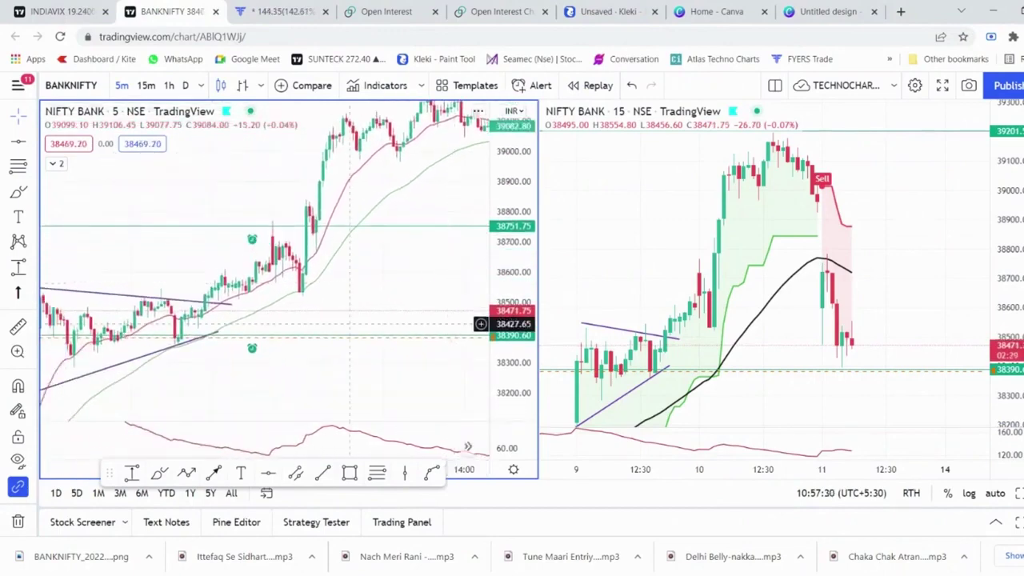
{"action": "left_click_drag", "start_coordinate": [343, 314], "coordinate": [261, 303]}
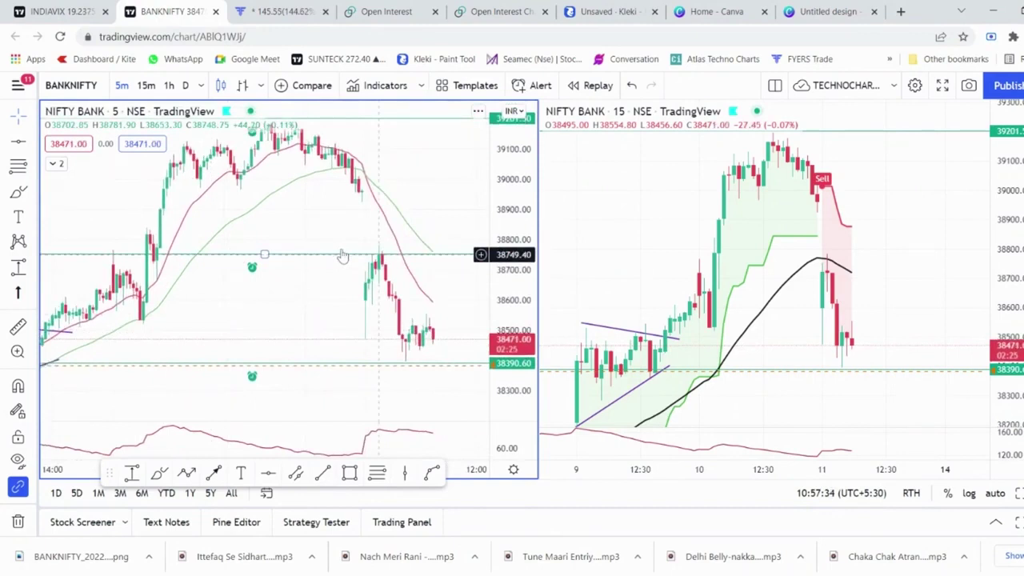
{"action": "left_click_drag", "start_coordinate": [393, 276], "coordinate": [361, 275]}
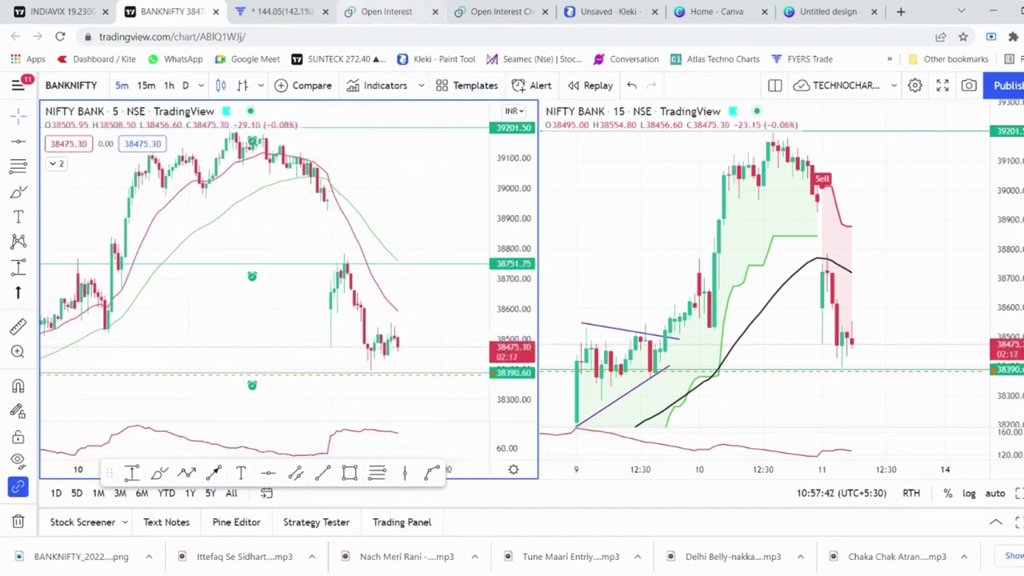
In Opstra, inspect the BANKNIFTY open interest at the 38500 strike and the 5-minute chart of the 38500 CE/PE pair.
{"action": "left_click", "coordinate": [386, 12]}
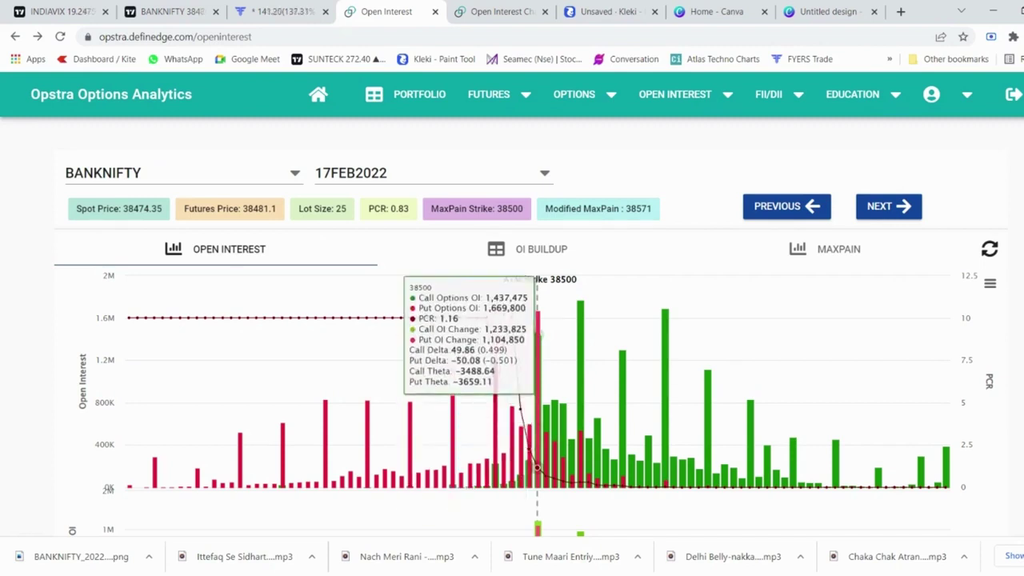
{"action": "left_click", "coordinate": [502, 11]}
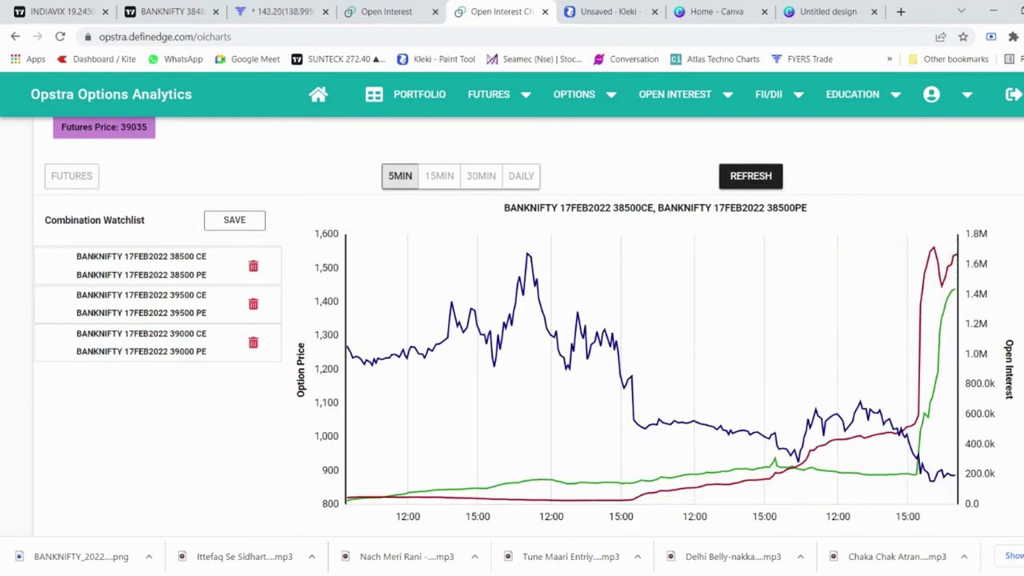
{"action": "mouse_move", "coordinate": [950, 273]}
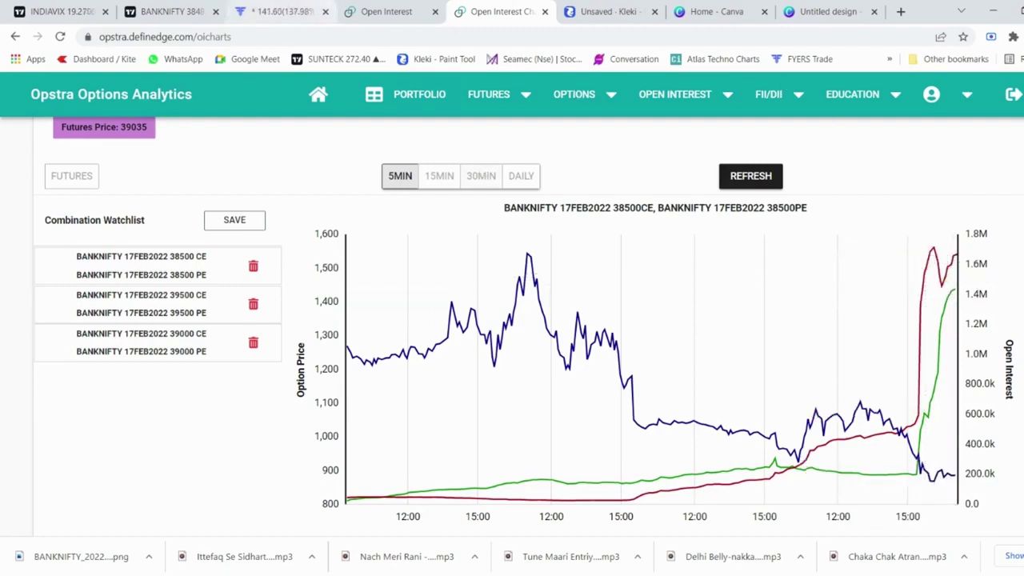
Check the Nifty Bank charts in TradingView, and enlarge the Fyers dashboard to review the 39300 CE and 37500 PE positions before shrinking it.
{"action": "left_click", "coordinate": [280, 12]}
{"action": "left_click", "coordinate": [164, 11]}
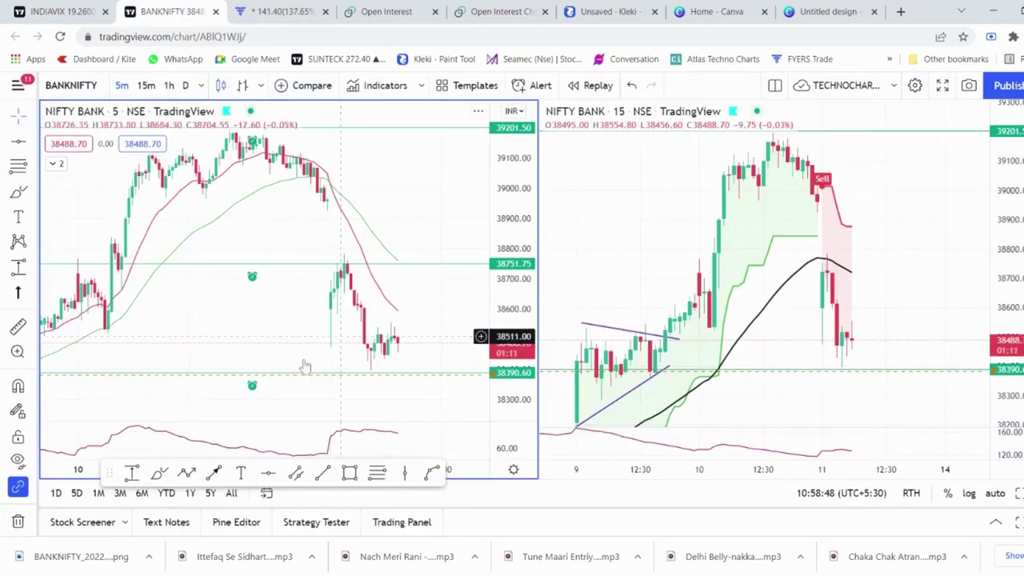
{"action": "left_click", "coordinate": [260, 10]}
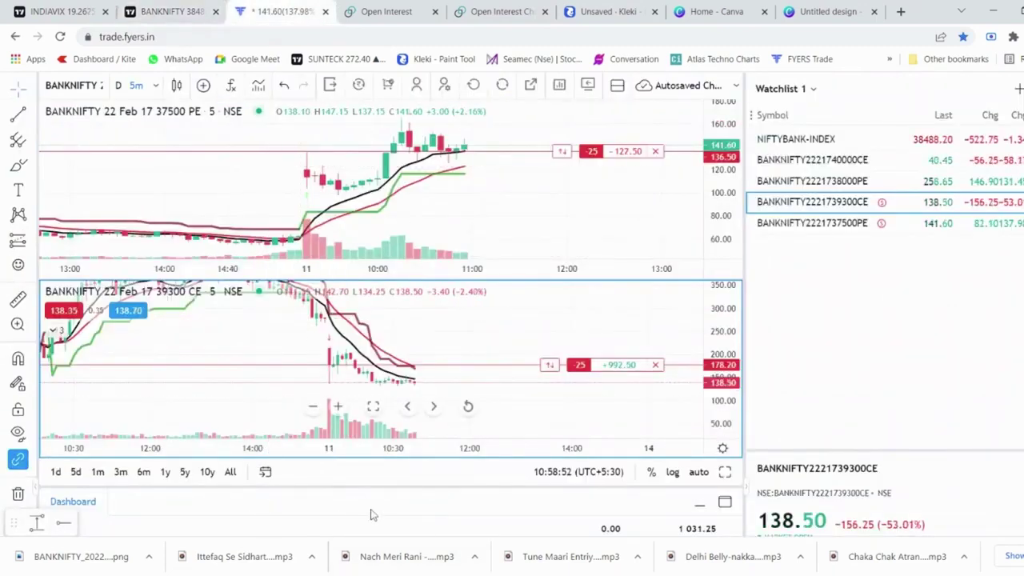
{"action": "left_click_drag", "start_coordinate": [424, 485], "coordinate": [471, 258]}
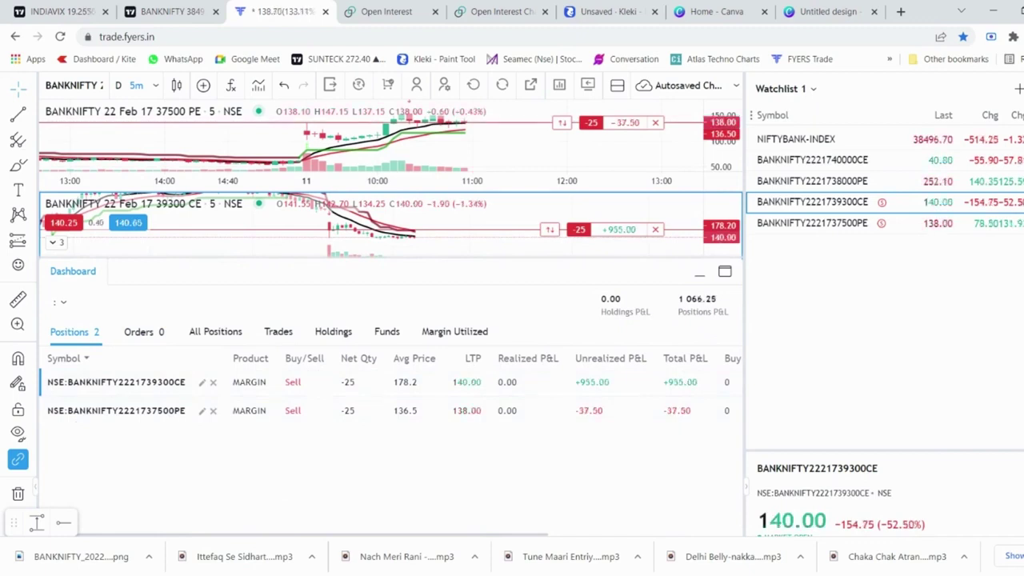
{"action": "left_click_drag", "start_coordinate": [336, 250], "coordinate": [240, 530]}
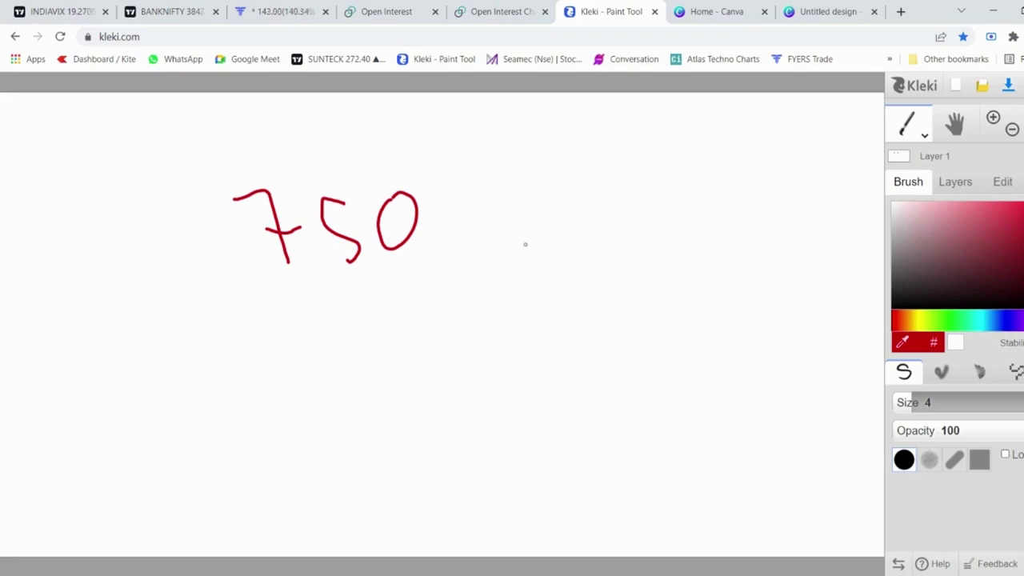
In Kleki, change the brush colour to green and draw a box around the handwritten 750.
{"action": "left_click", "coordinate": [960, 320]}
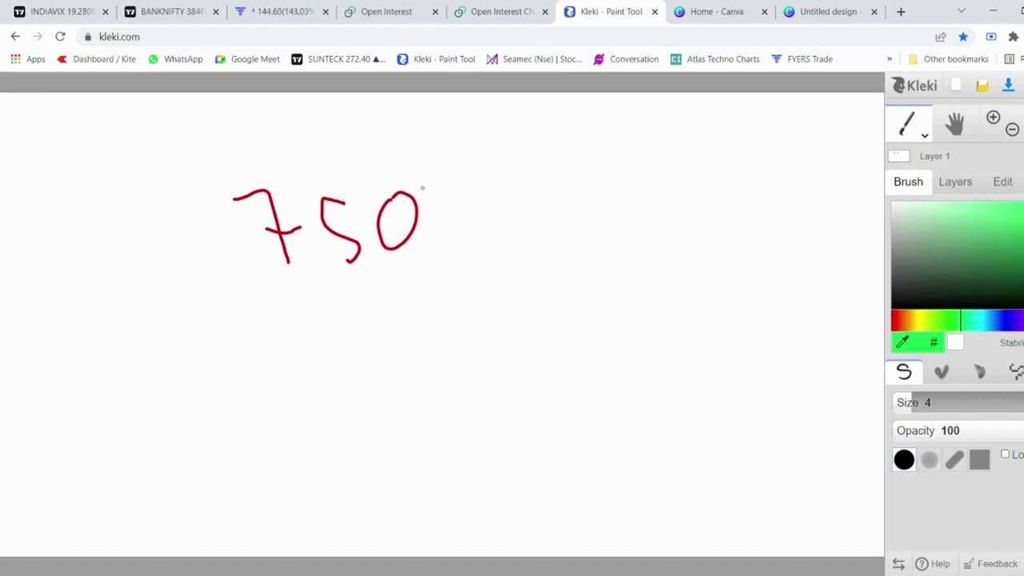
{"action": "mouse_move", "coordinate": [350, 143]}
{"action": "left_mouse_down"}
{"action": "mouse_move", "coordinate": [251, 136]}
{"action": "mouse_move", "coordinate": [240, 300]}
{"action": "mouse_move", "coordinate": [439, 227]}
{"action": "mouse_move", "coordinate": [330, 125]}
{"action": "mouse_move", "coordinate": [316, 130]}
{"action": "left_mouse_up"}
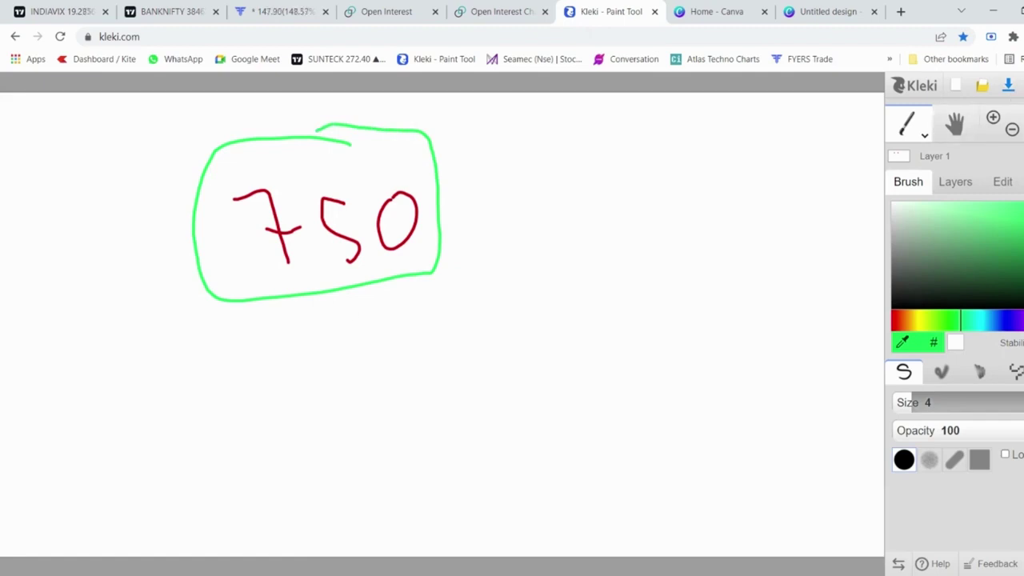
Start a blank drawing and handwrite 3000 in green with an arrow leading to 1500.
{"action": "left_click", "coordinate": [956, 85]}
{"action": "left_click", "coordinate": [550, 399]}
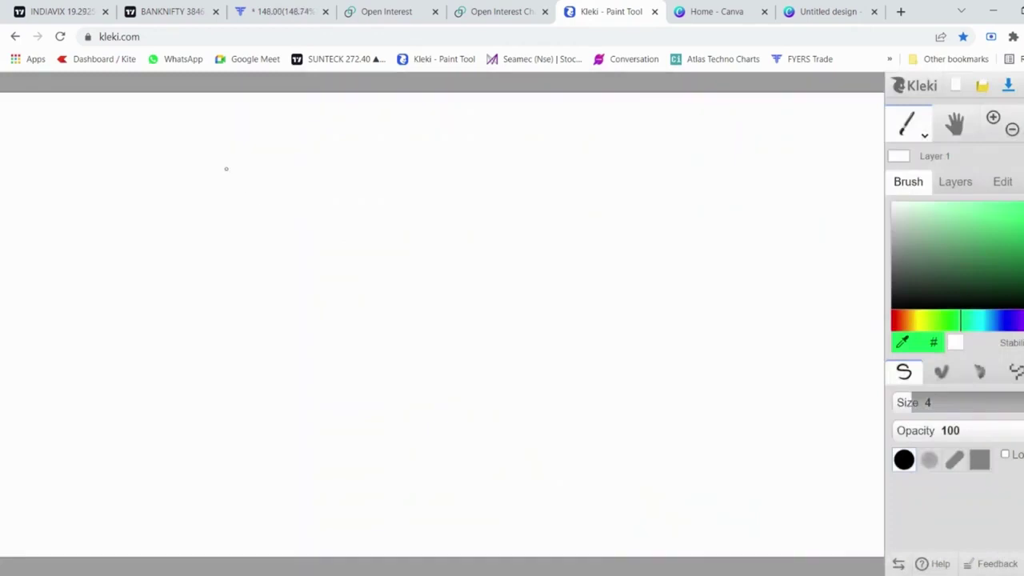
{"action": "mouse_move", "coordinate": [223, 160]}
{"action": "left_mouse_down"}
{"action": "mouse_move", "coordinate": [276, 204]}
{"action": "mouse_move", "coordinate": [248, 216]}
{"action": "left_mouse_up"}
{"action": "mouse_move", "coordinate": [324, 148]}
{"action": "left_mouse_down"}
{"action": "mouse_move", "coordinate": [326, 180]}
{"action": "mouse_move", "coordinate": [367, 199]}
{"action": "mouse_move", "coordinate": [438, 137]}
{"action": "mouse_move", "coordinate": [460, 133]}
{"action": "left_mouse_up"}
{"action": "left_click_drag", "start_coordinate": [469, 179], "coordinate": [585, 232]}
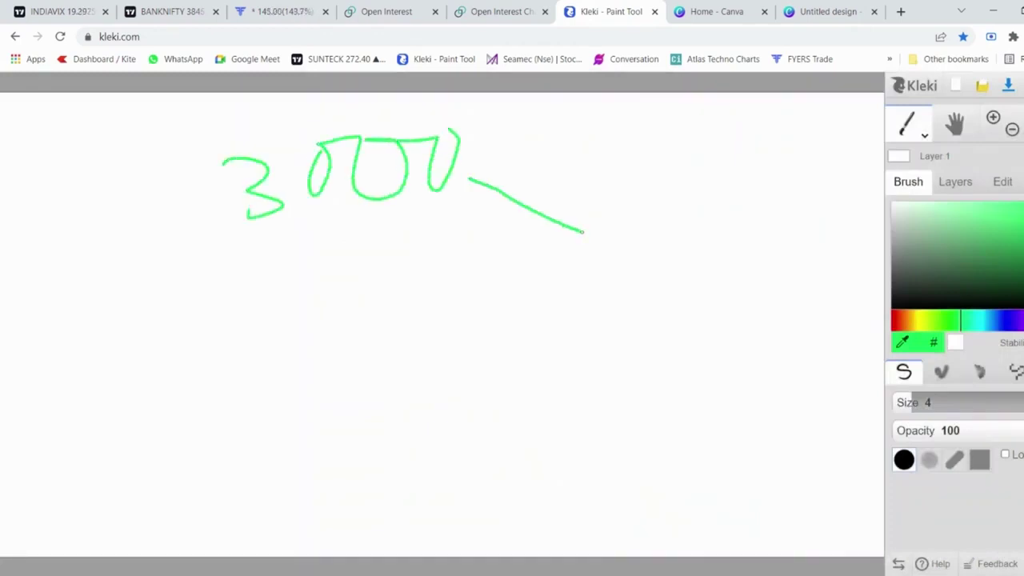
{"action": "left_click_drag", "start_coordinate": [561, 198], "coordinate": [564, 243]}
{"action": "left_click_drag", "start_coordinate": [657, 213], "coordinate": [670, 274]}
{"action": "mouse_move", "coordinate": [705, 241]}
{"action": "left_mouse_down"}
{"action": "mouse_move", "coordinate": [694, 277]}
{"action": "mouse_move", "coordinate": [729, 276]}
{"action": "mouse_move", "coordinate": [765, 257]}
{"action": "mouse_move", "coordinate": [760, 274]}
{"action": "left_mouse_up"}
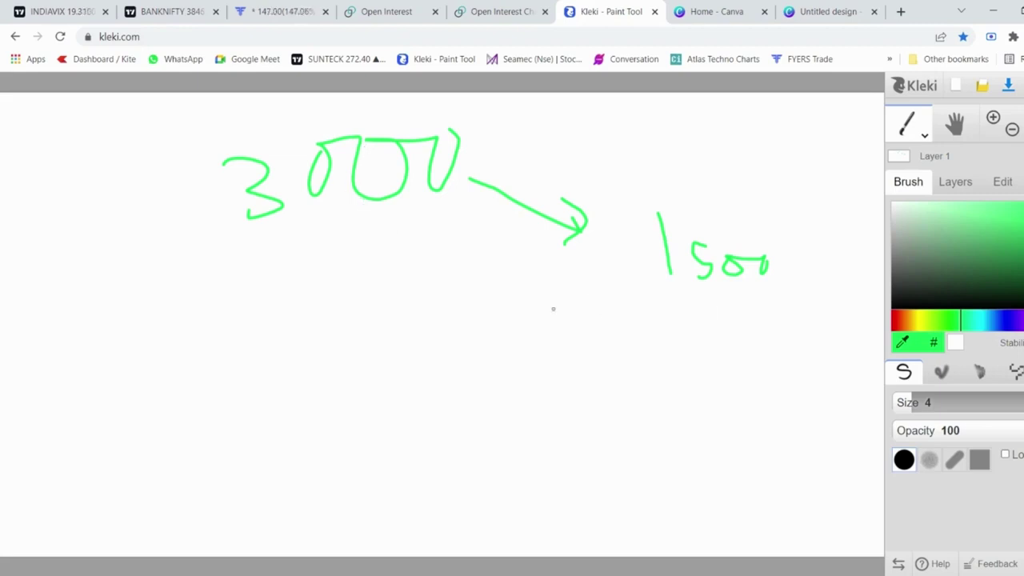
Handwrite 2000 in green below the 3000, and write 1000 in dark blue beside it.
{"action": "mouse_move", "coordinate": [228, 369]}
{"action": "left_mouse_down"}
{"action": "mouse_move", "coordinate": [289, 381]}
{"action": "mouse_move", "coordinate": [288, 413]}
{"action": "left_mouse_up"}
{"action": "mouse_move", "coordinate": [314, 379]}
{"action": "left_mouse_down"}
{"action": "mouse_move", "coordinate": [316, 411]}
{"action": "mouse_move", "coordinate": [352, 372]}
{"action": "mouse_move", "coordinate": [393, 352]}
{"action": "left_mouse_up"}
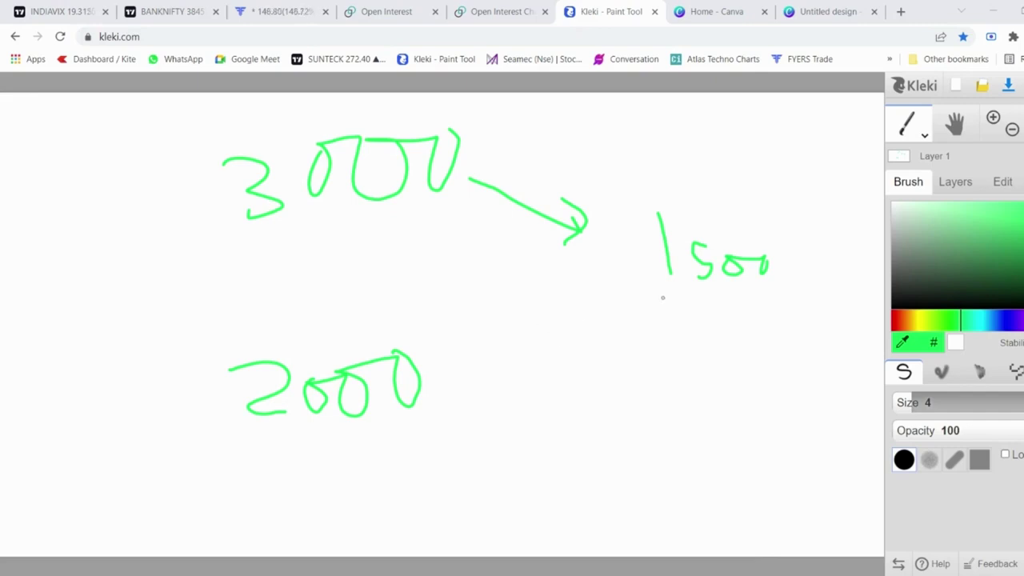
{"action": "left_click", "coordinate": [1004, 320]}
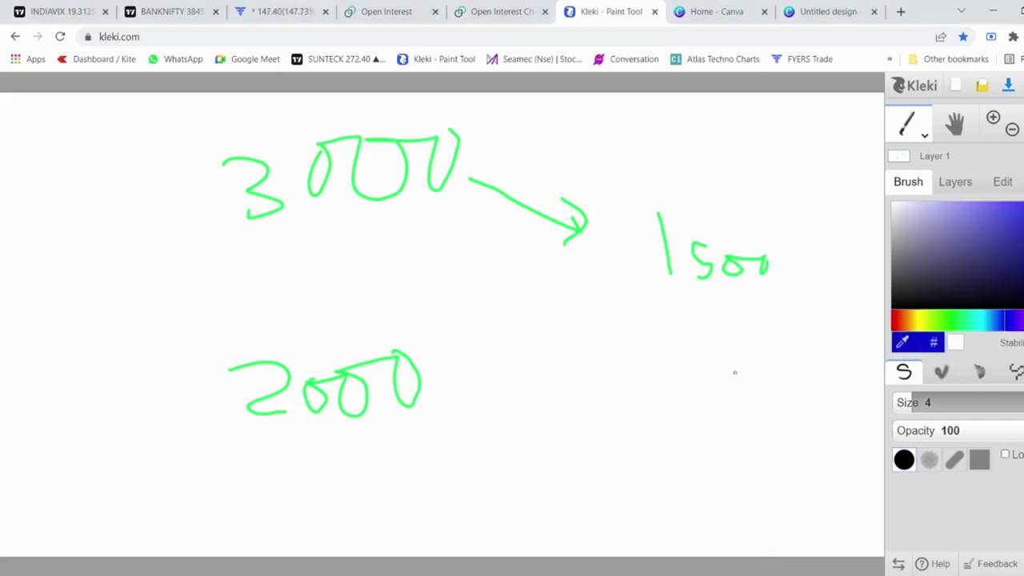
{"action": "mouse_move", "coordinate": [575, 373]}
{"action": "left_mouse_down"}
{"action": "mouse_move", "coordinate": [596, 356]}
{"action": "mouse_move", "coordinate": [635, 405]}
{"action": "left_mouse_up"}
{"action": "mouse_move", "coordinate": [630, 364]}
{"action": "left_mouse_down"}
{"action": "mouse_move", "coordinate": [648, 392]}
{"action": "mouse_move", "coordinate": [669, 367]}
{"action": "mouse_move", "coordinate": [699, 365]}
{"action": "left_mouse_up"}
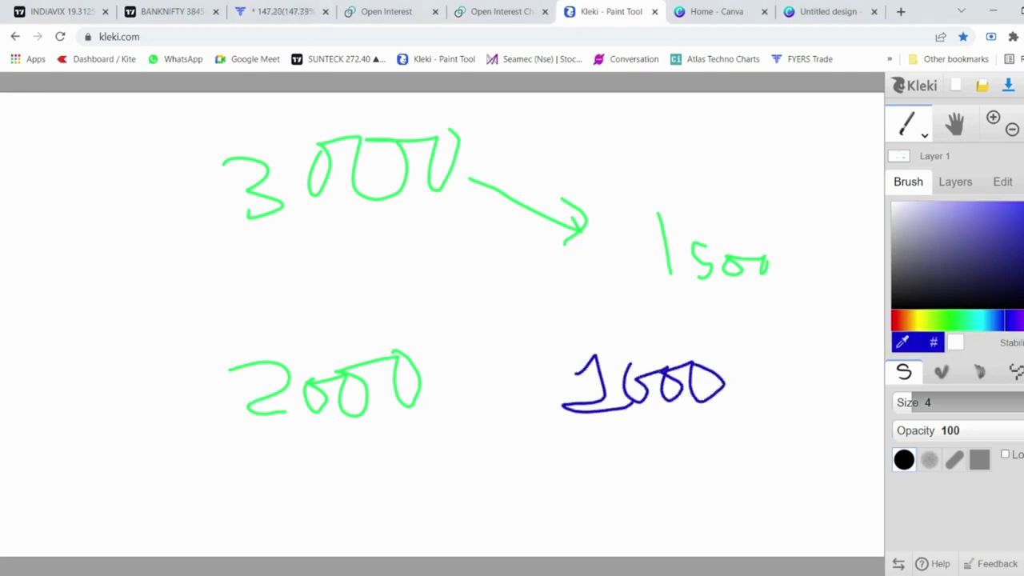